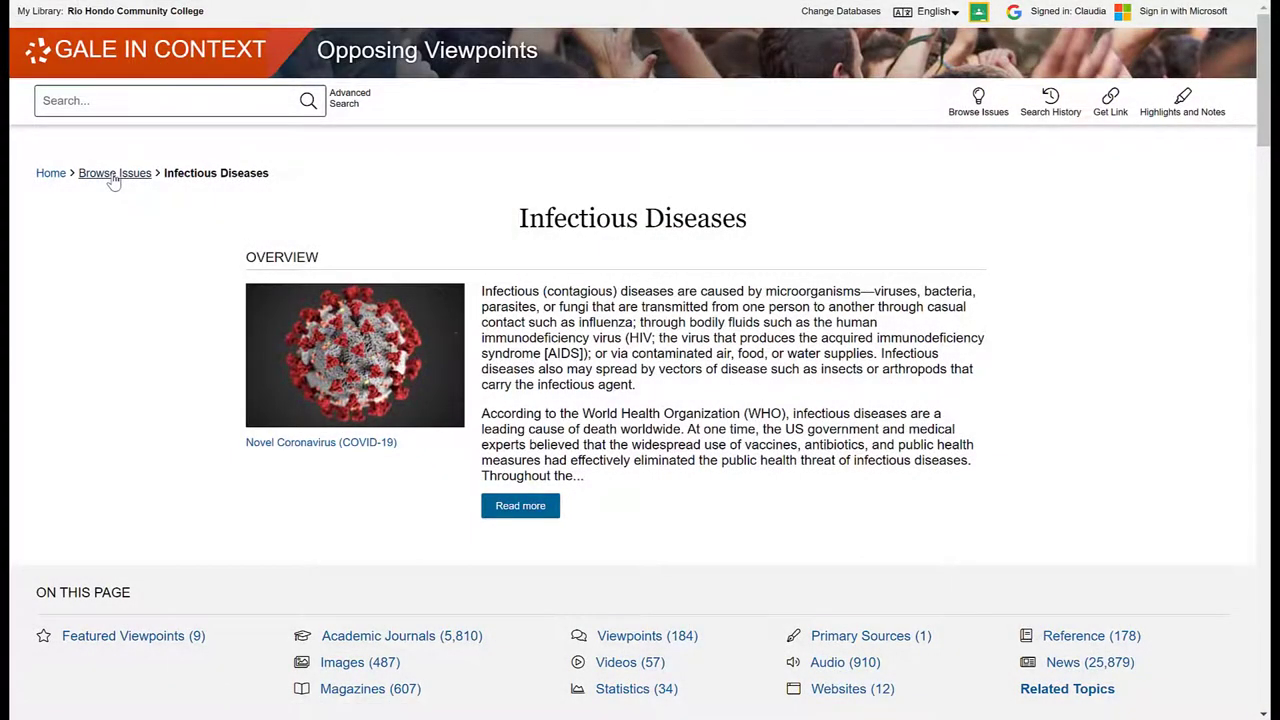
- Return to Browse Issues and look over the A–Z topic list down to Weapons of Mass Destruction
click(114, 174)
scroll(796, 264, down, 2)
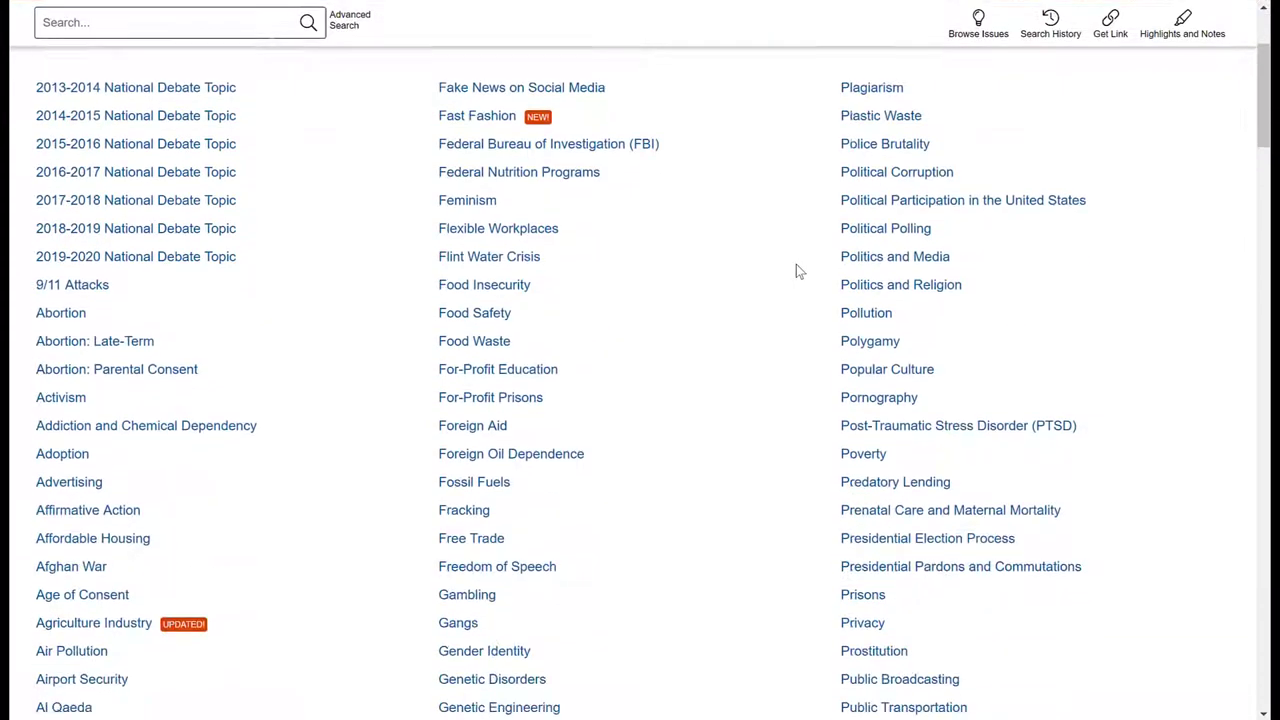
scroll(796, 264, down, 15)
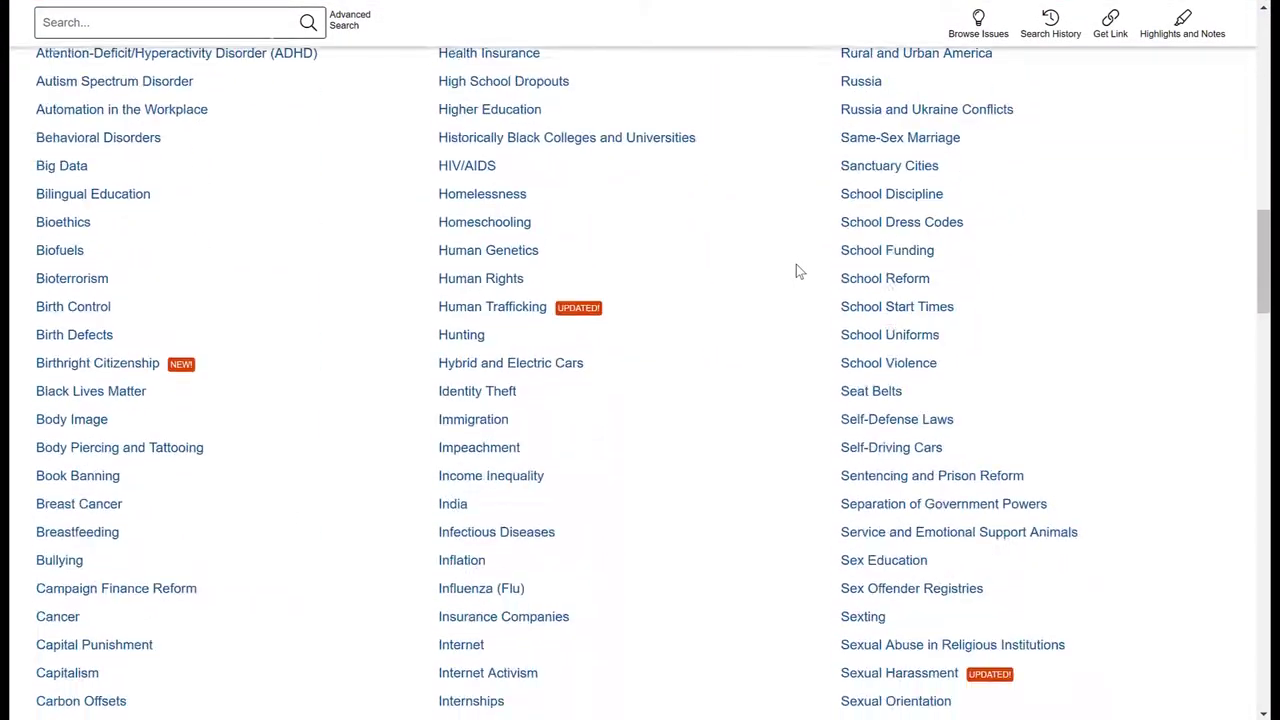
scroll(796, 264, down, 10)
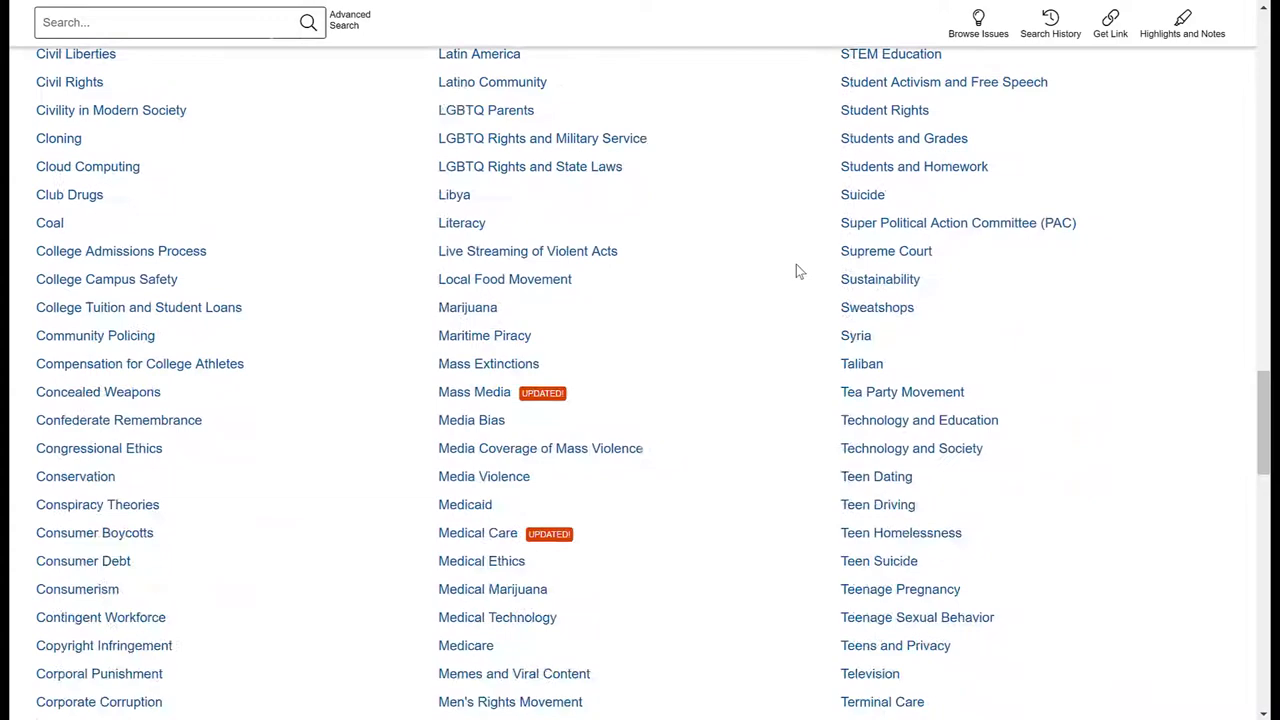
scroll(796, 264, down, 7)
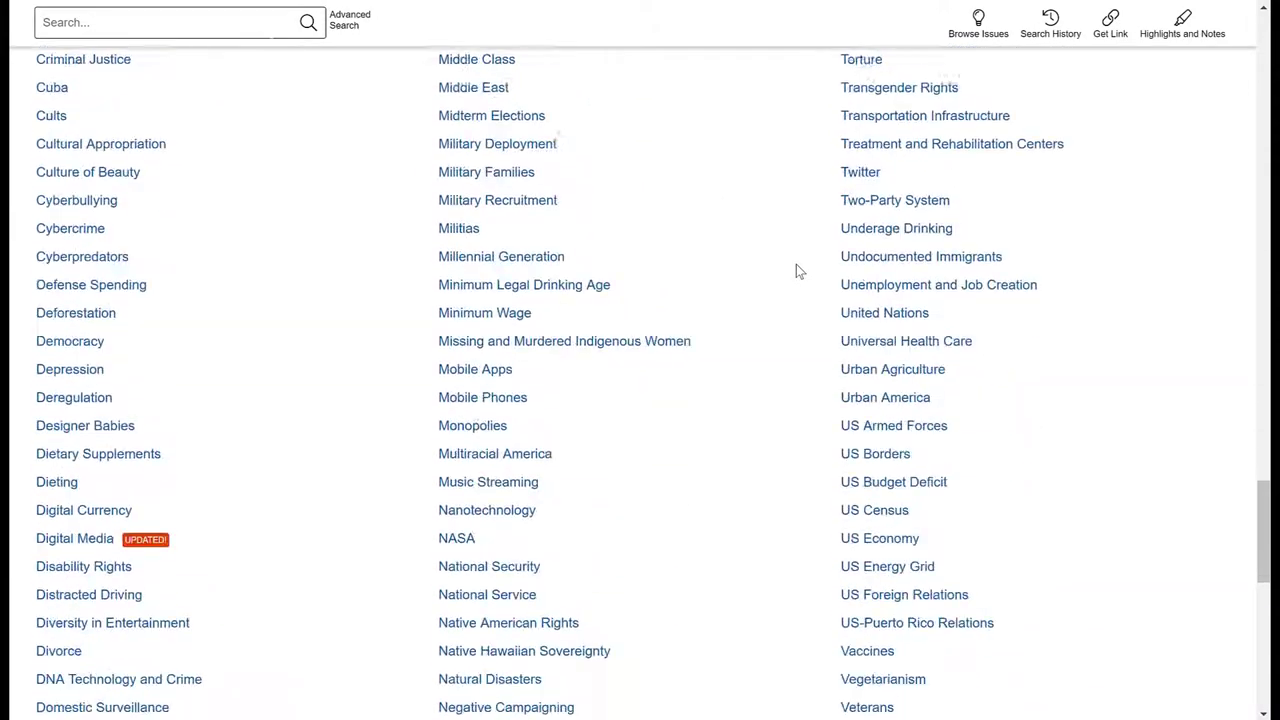
scroll(796, 264, down, 2)
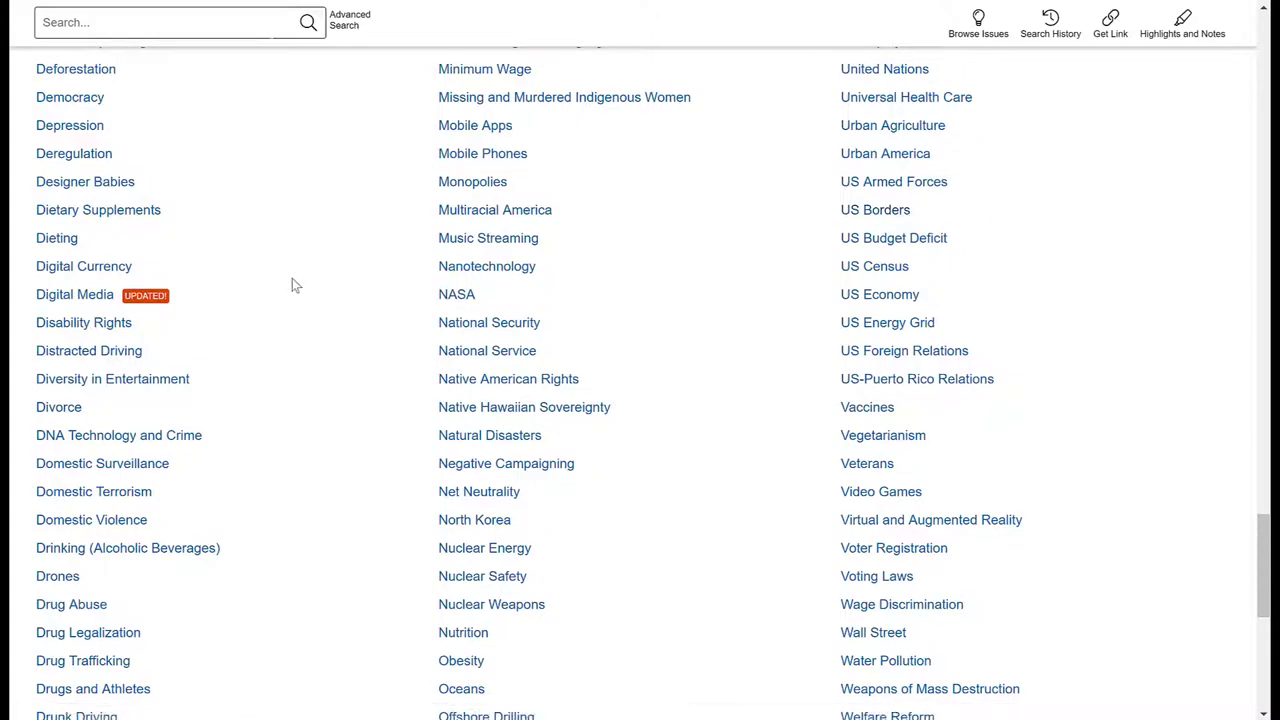
scroll(295, 286, up, 6)
scroll(292, 286, up, 6)
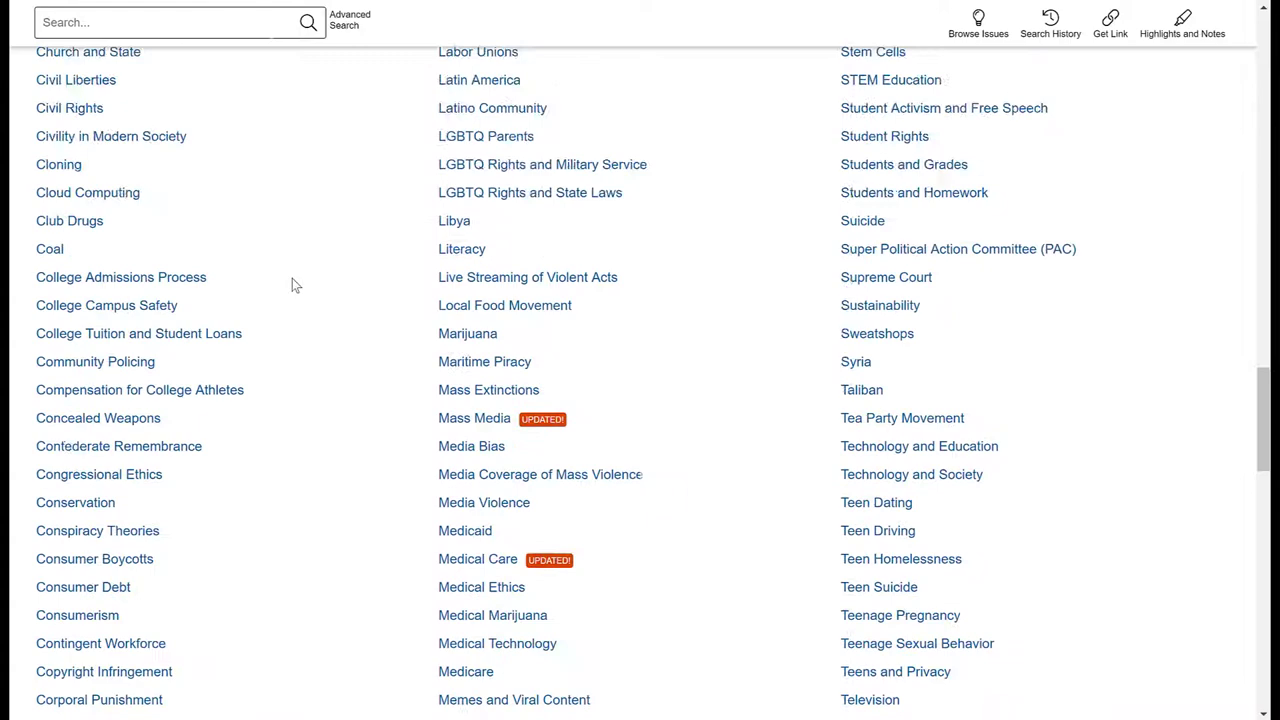
scroll(292, 286, up, 5)
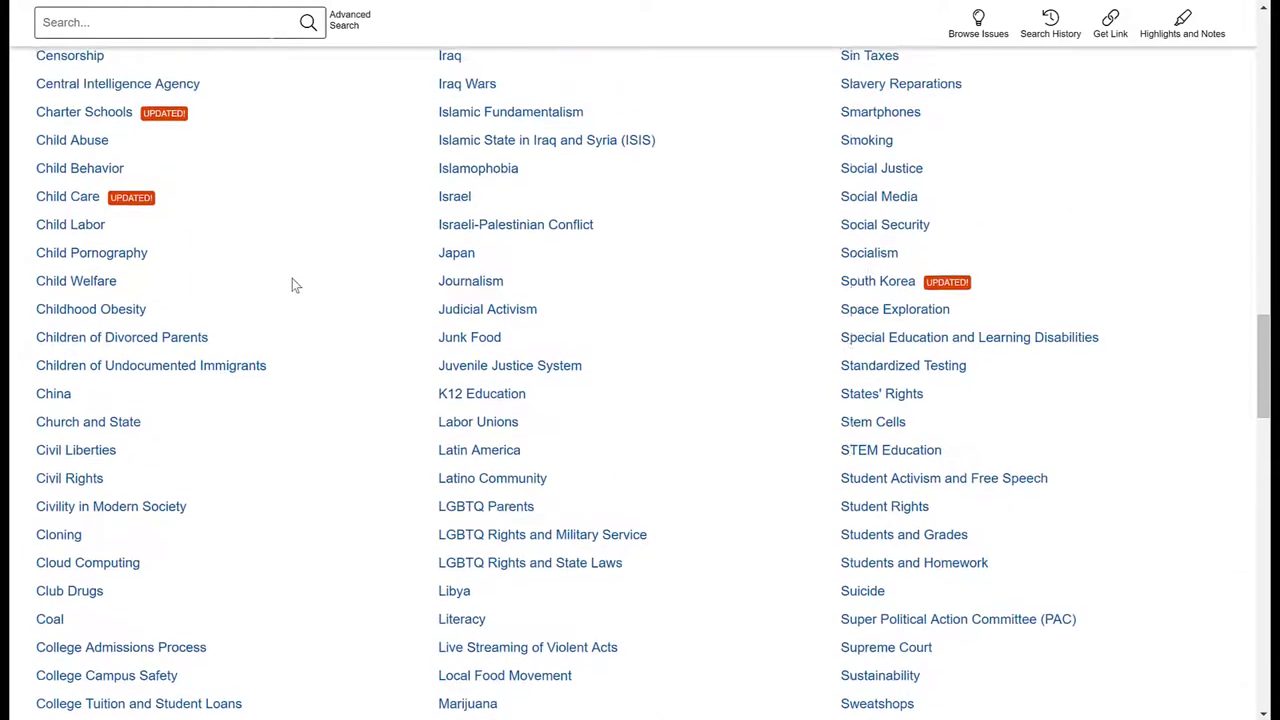
scroll(292, 286, up, 4)
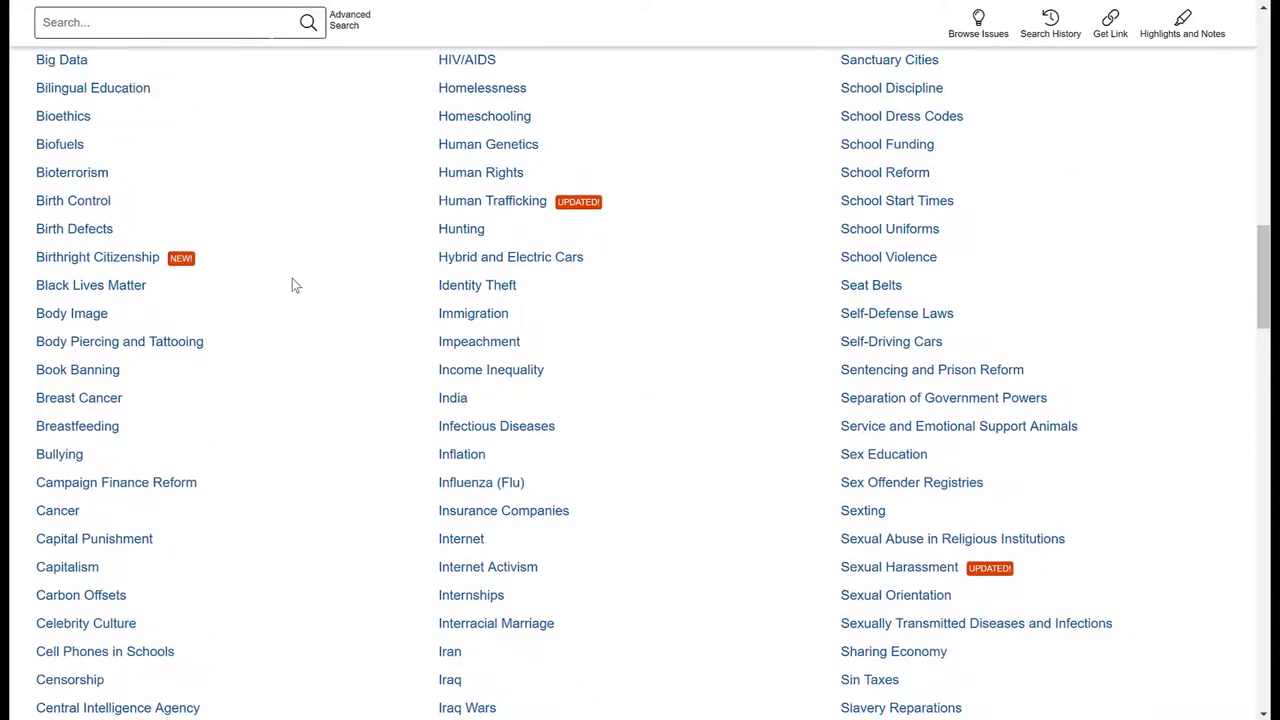
scroll(292, 286, up, 12)
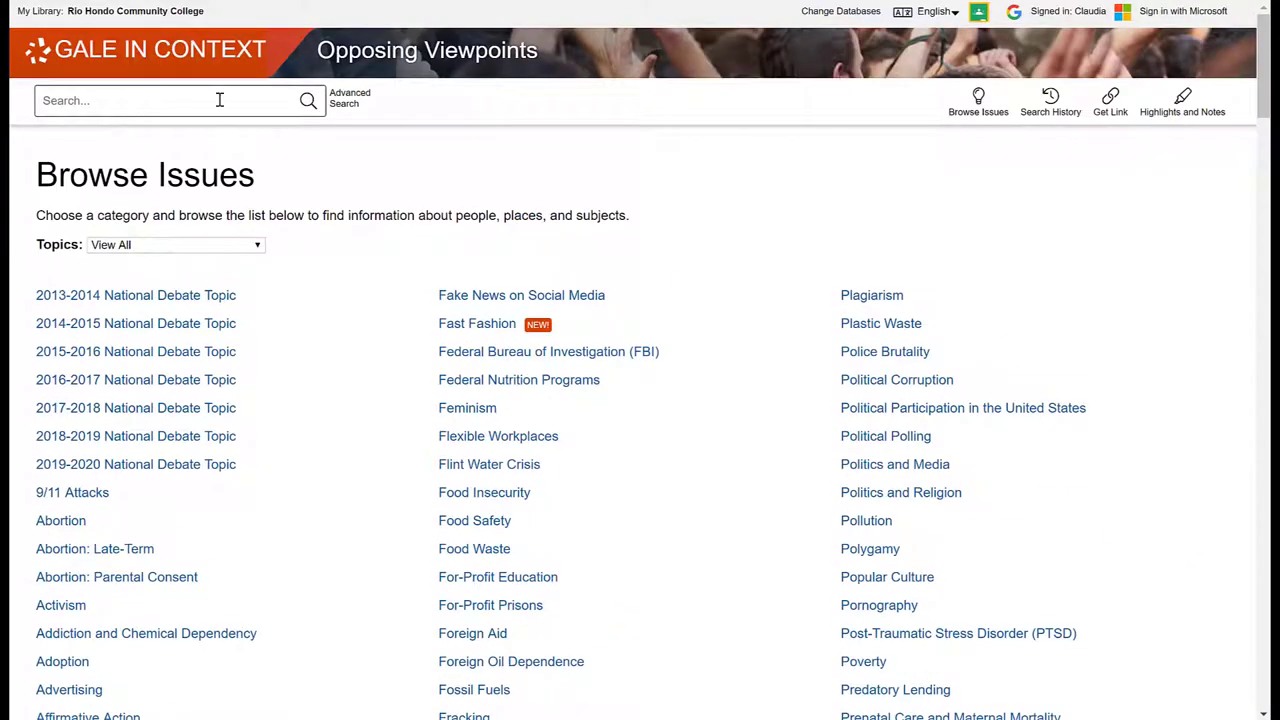
- From the Opposing Viewpoints home page, run a basic keyword search for 'border wall'
click(219, 102)
click(338, 60)
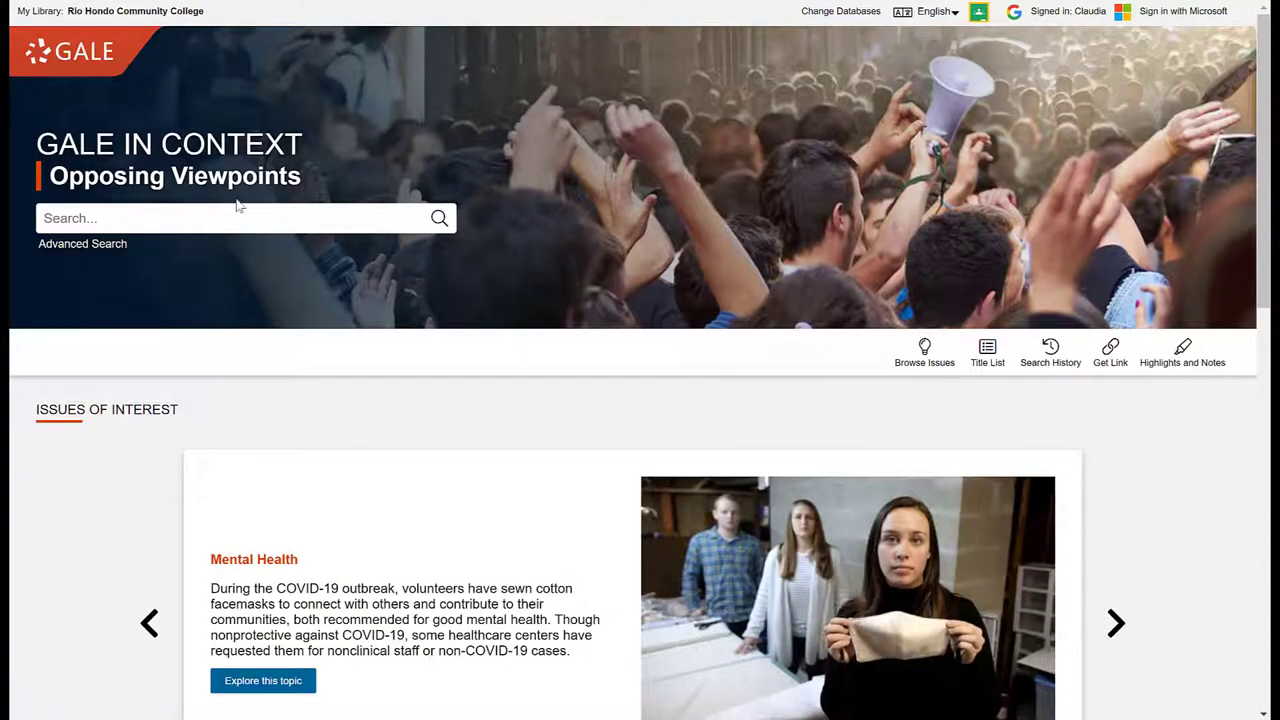
click(217, 218)
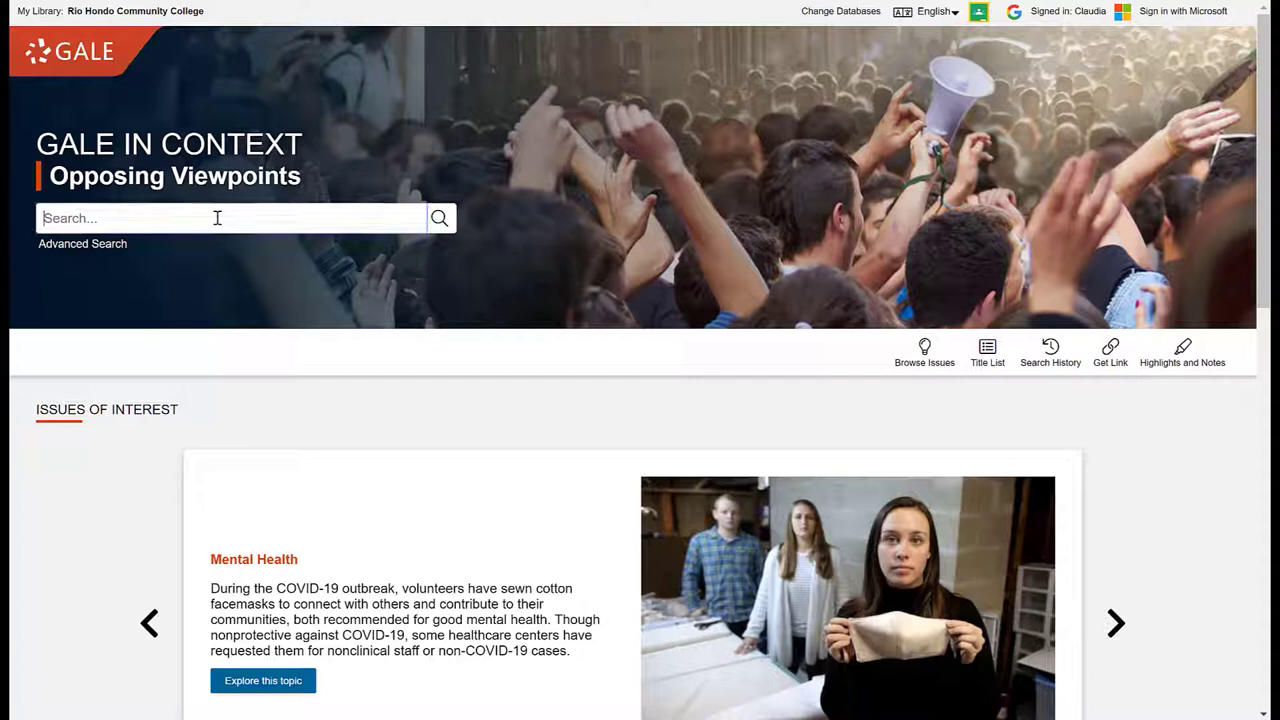
text(border wall)
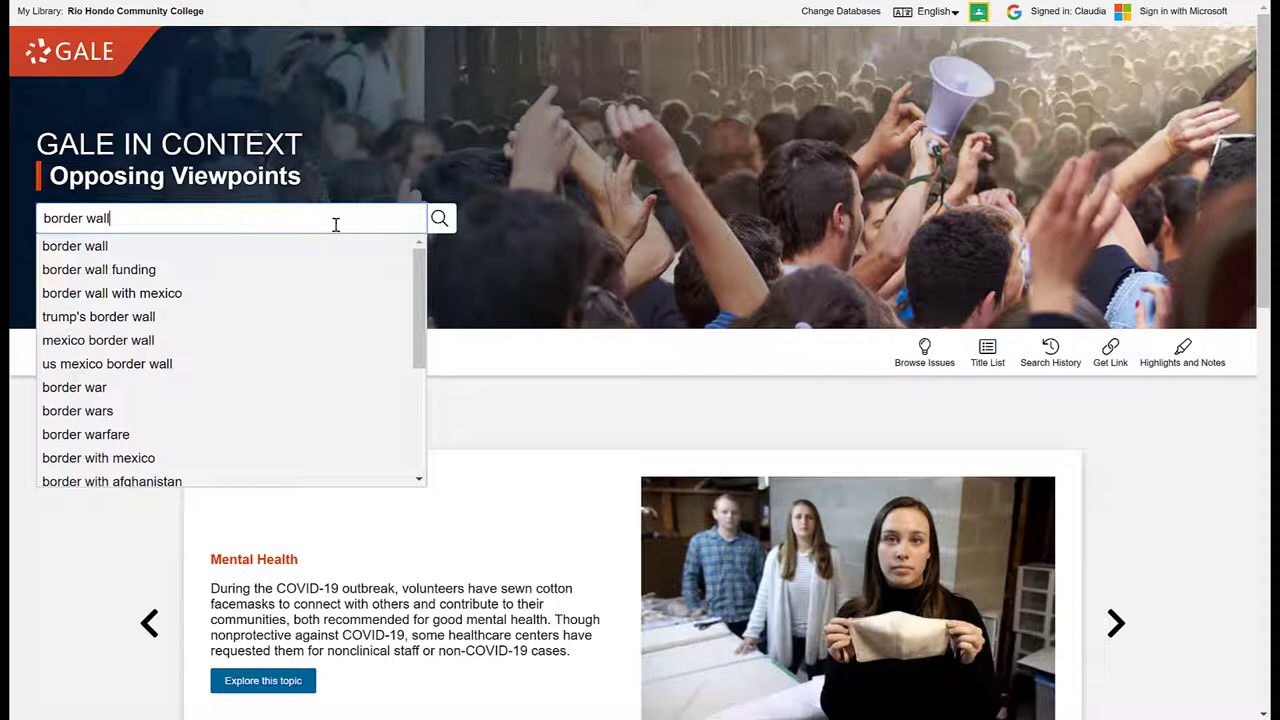
click(438, 222)
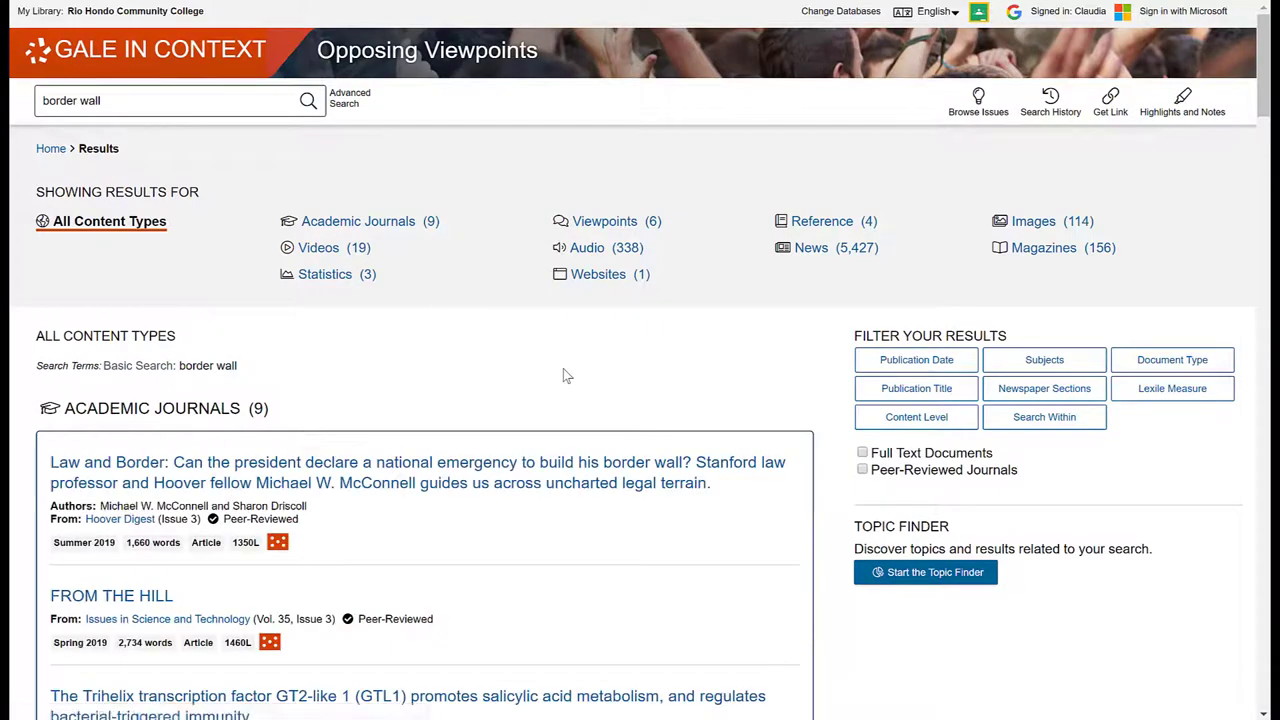
scroll(470, 365, down, 1)
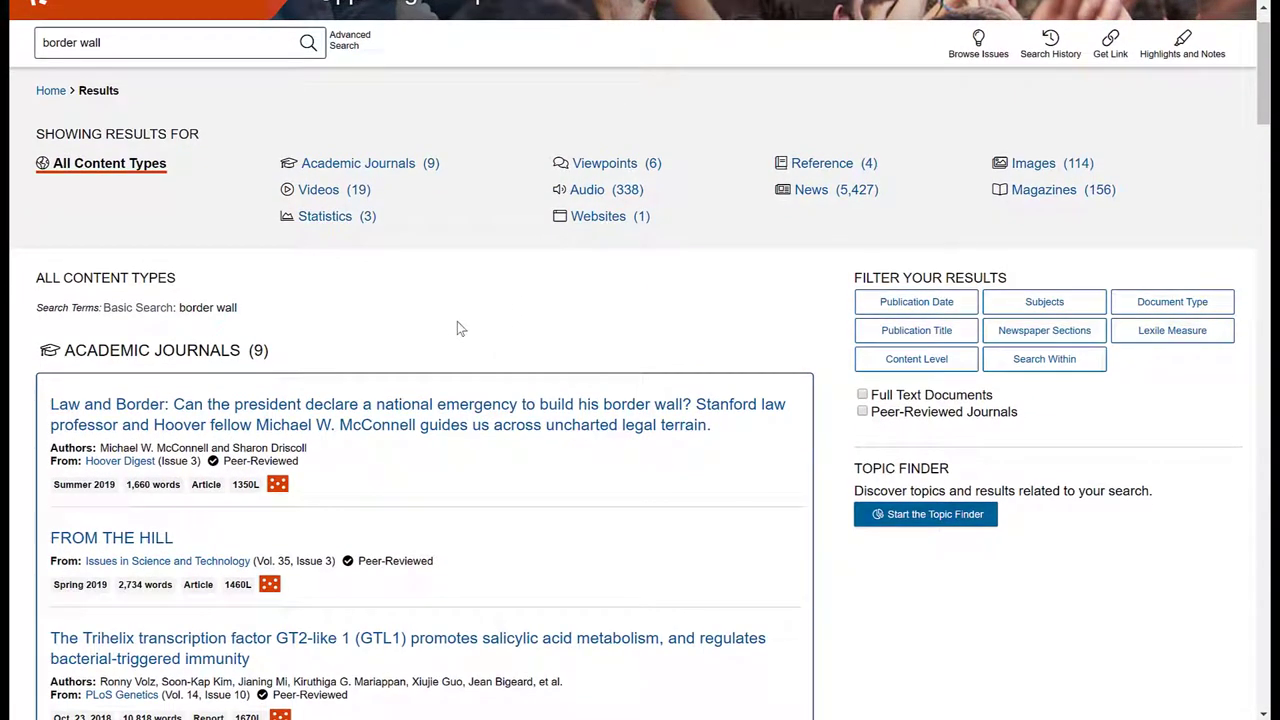
scroll(457, 321, down, 1)
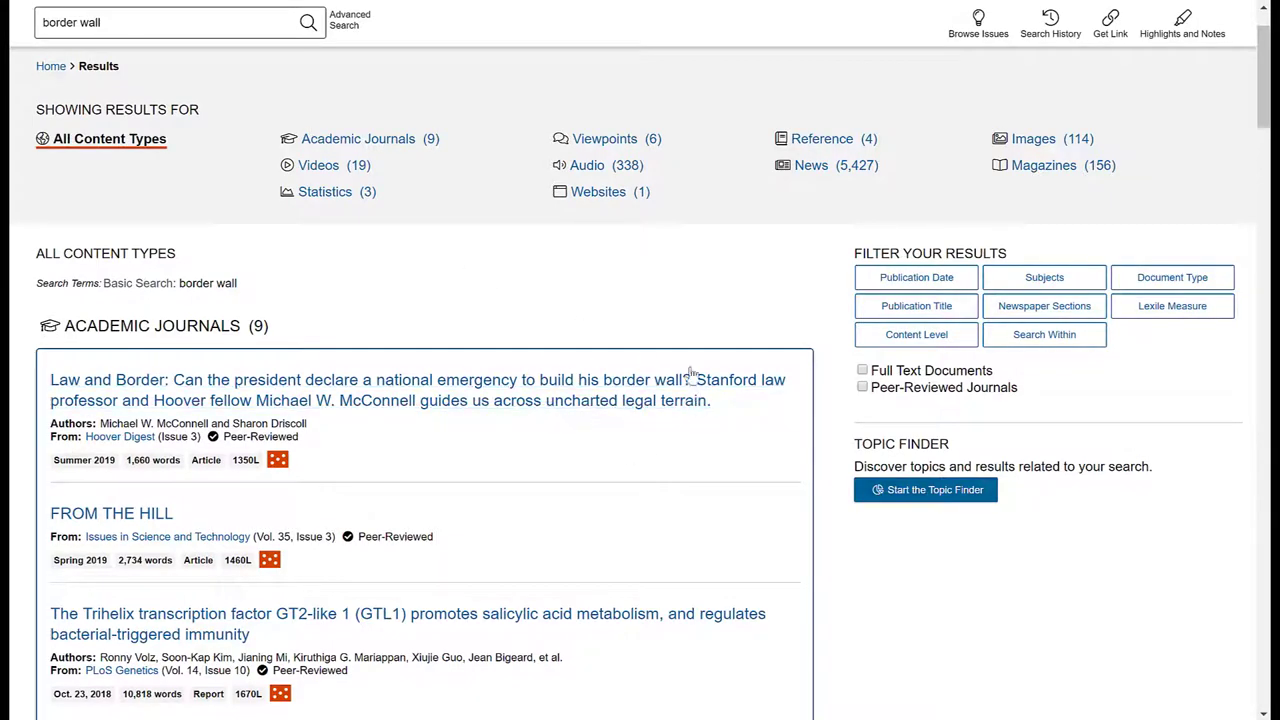
scroll(617, 295, down, 2)
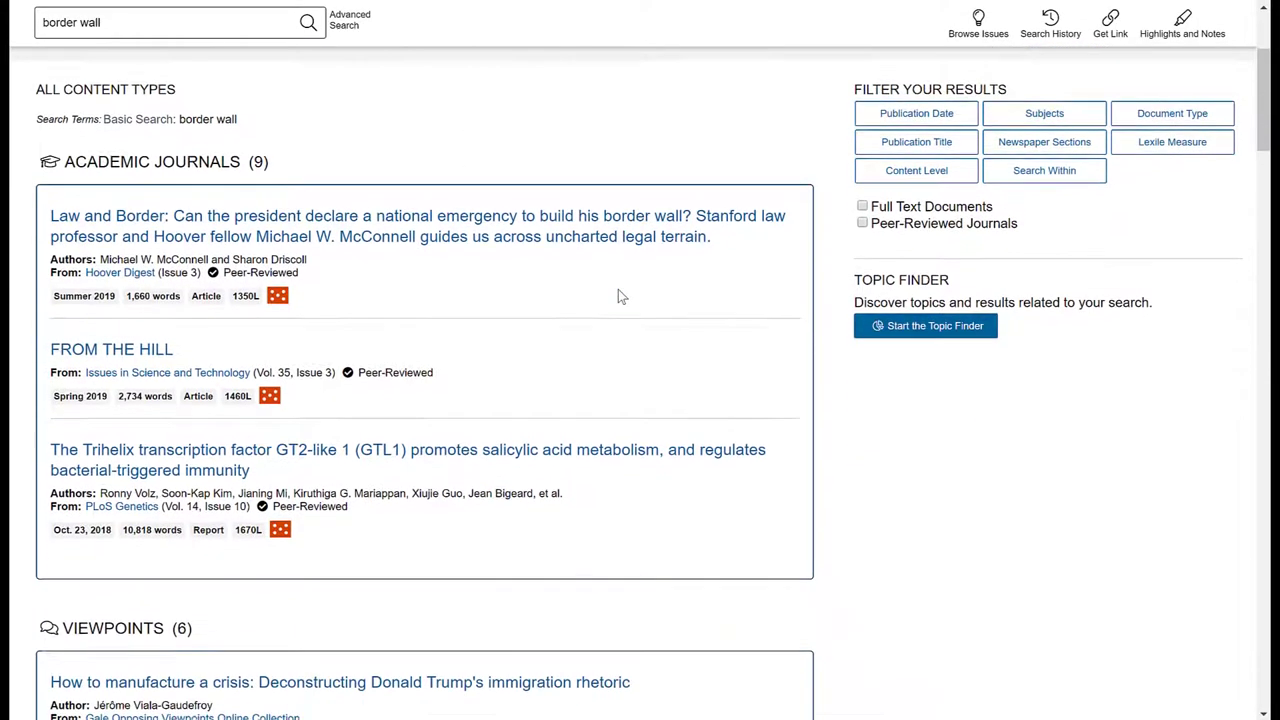
scroll(617, 295, up, 2)
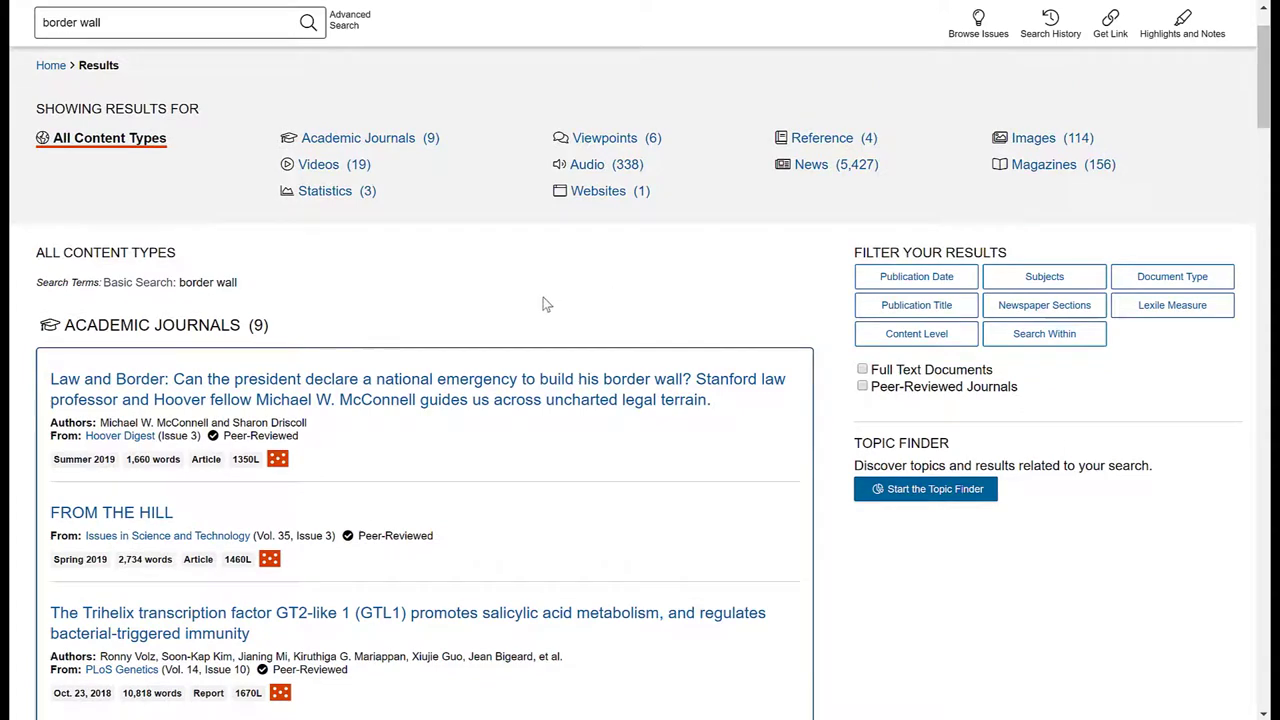
scroll(543, 300, up, 1)
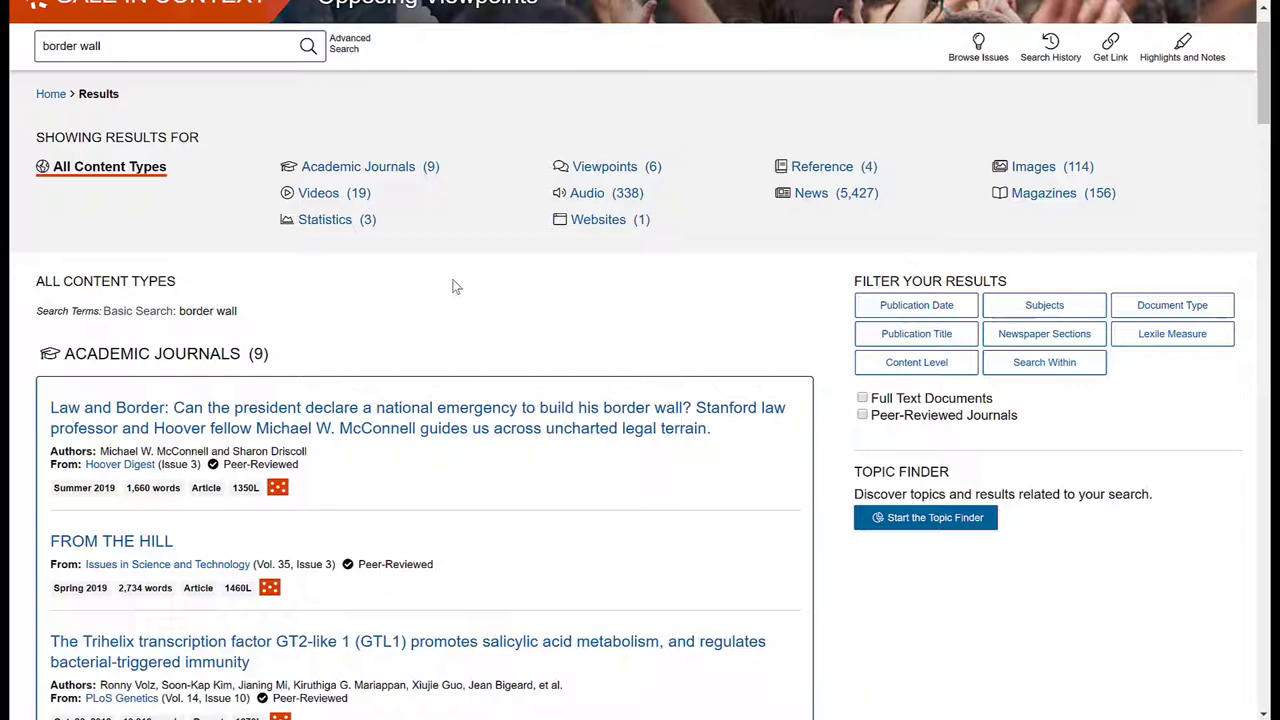
scroll(452, 287, down, 1)
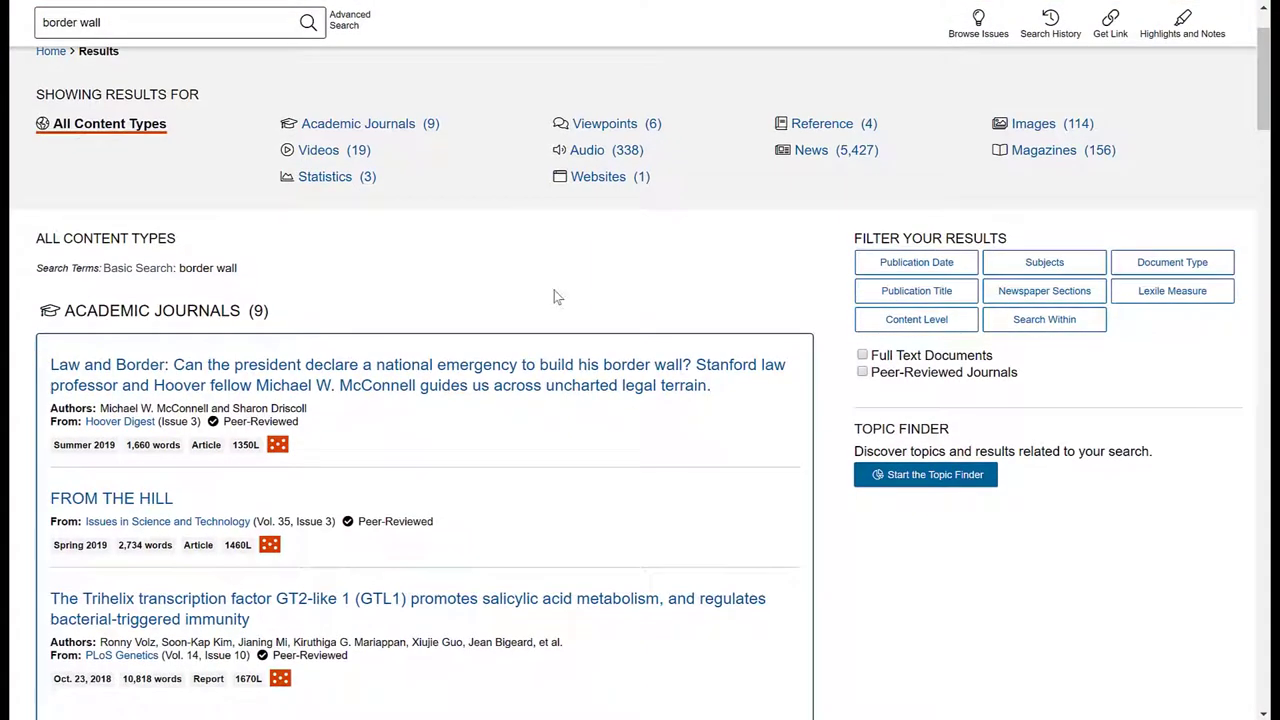
scroll(555, 292, up, 2)
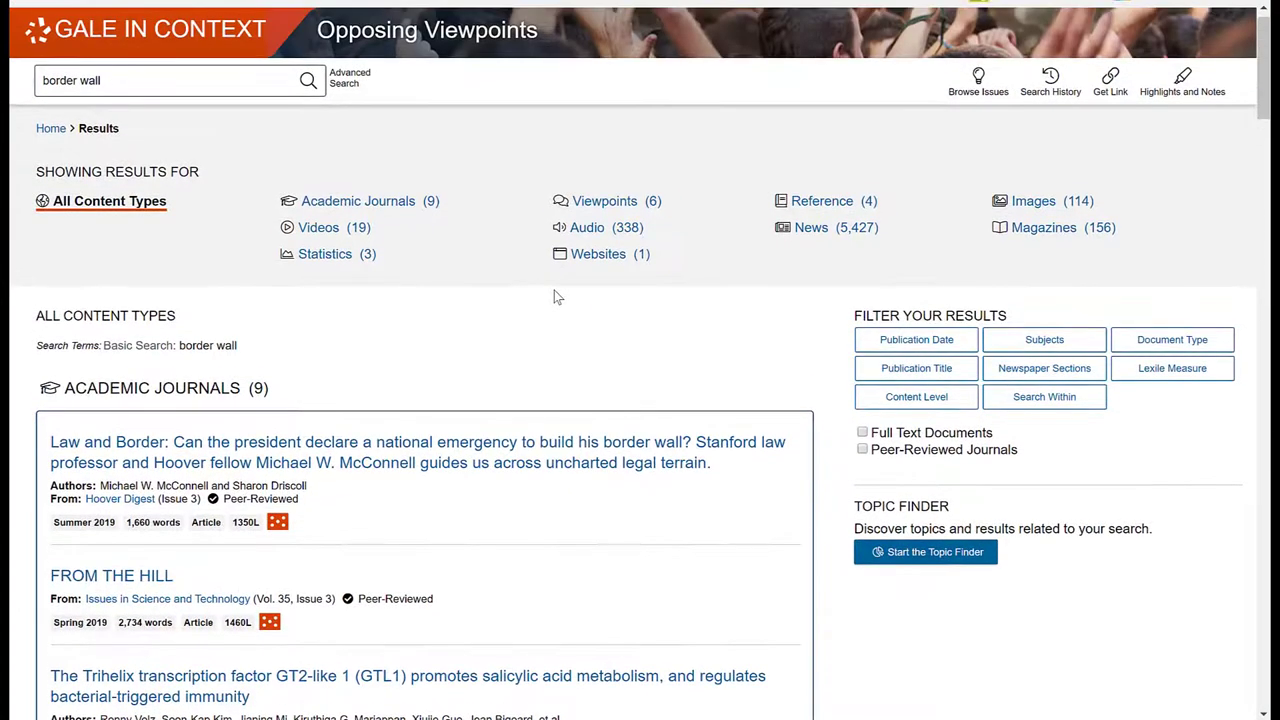
- Search for "trump's border wall" by adding trump's before the existing terms
click(233, 81)
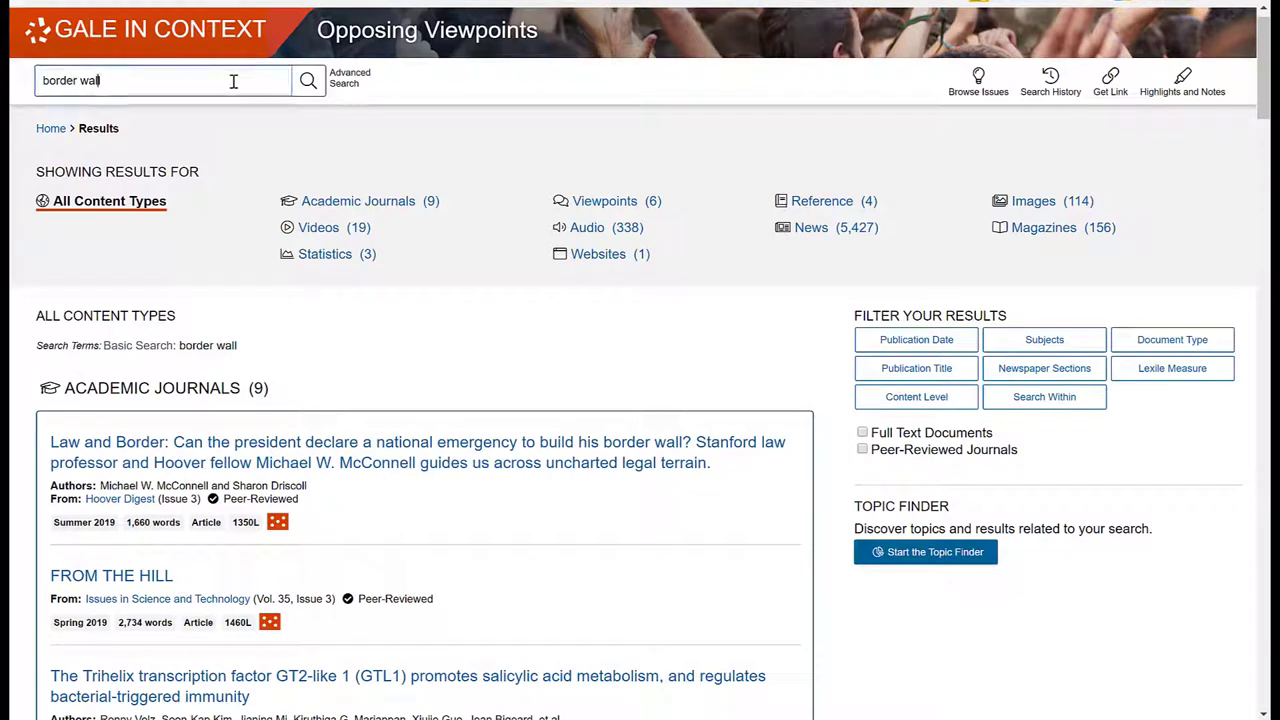
key(Home)
text(trump's)
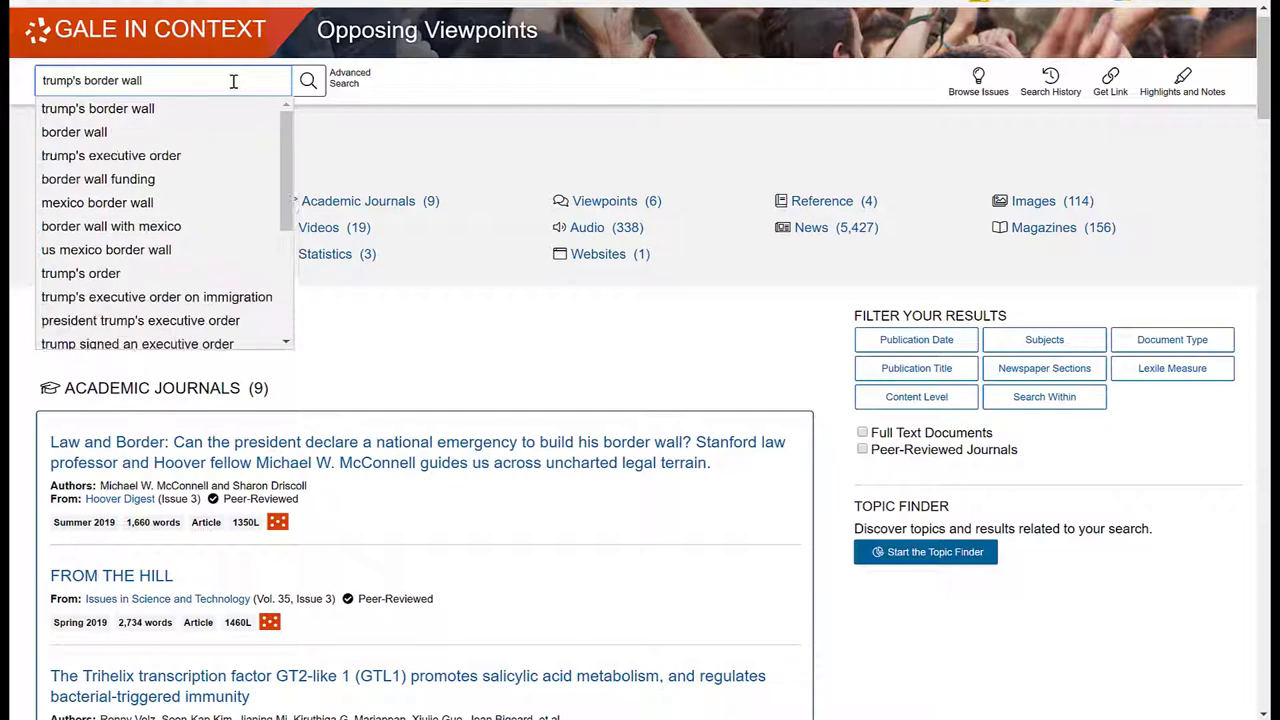
click(307, 84)
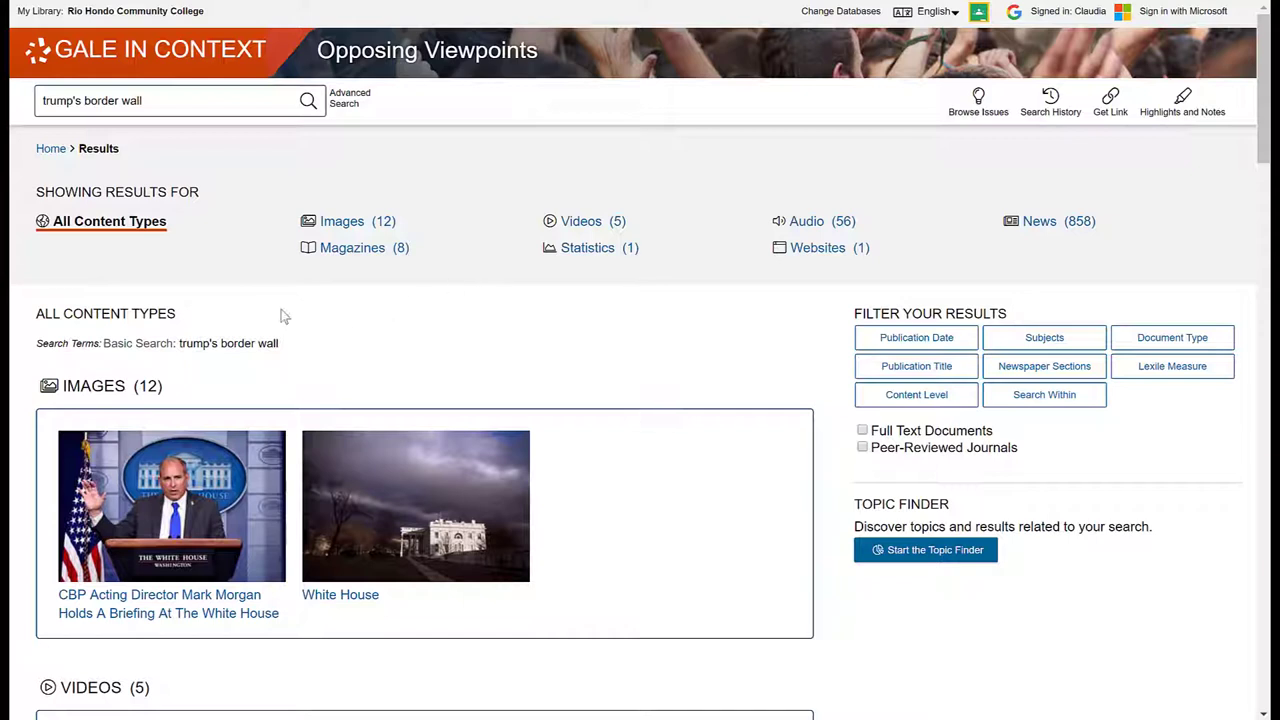
- Replace trump's with 'u.s. mexico' in the search terms
click(82, 101)
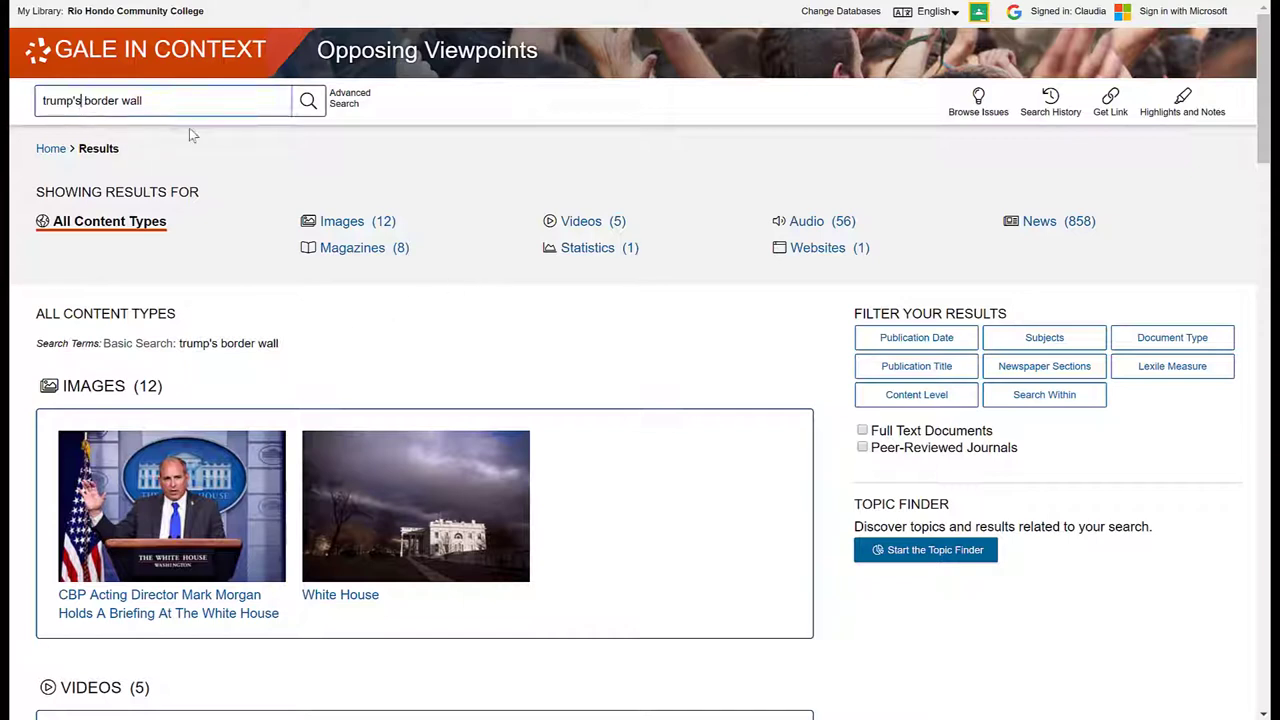
key(BackSpace)
key(BackSpace)
key(BackSpace)
key(BackSpace)
key(BackSpace)
key(BackSpace)
key(BackSpace)
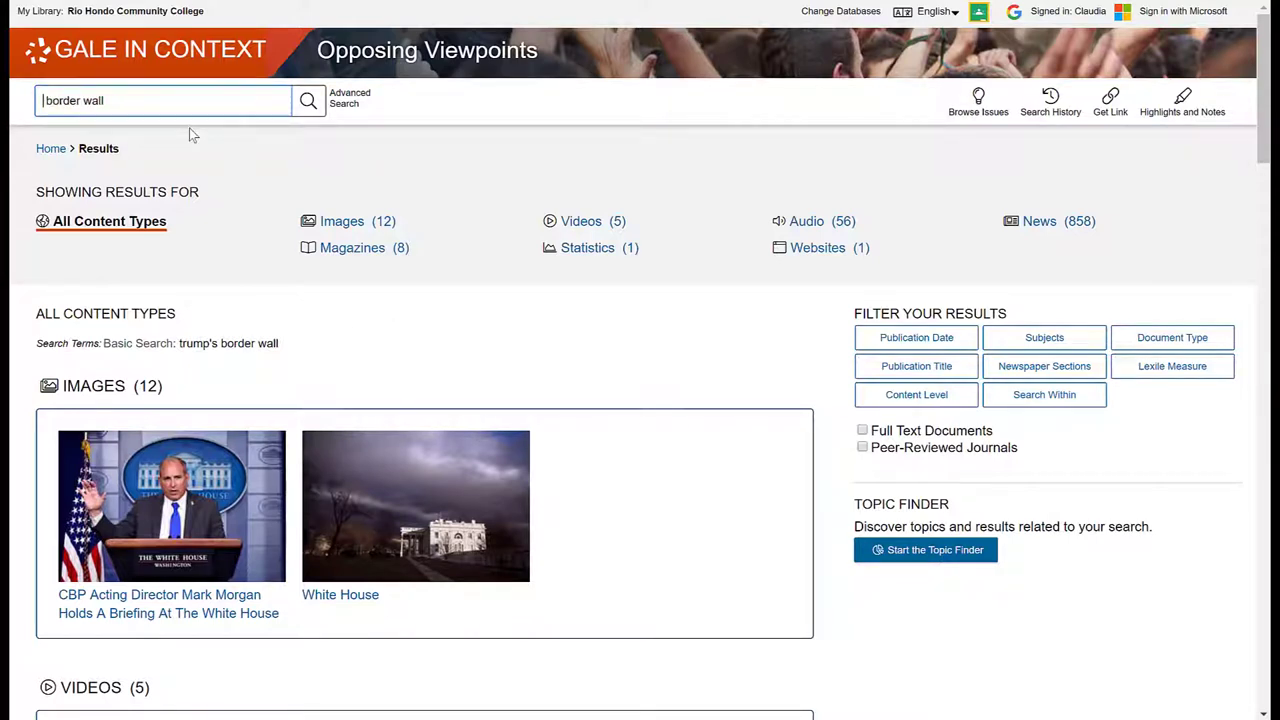
text(u.s. mexico)
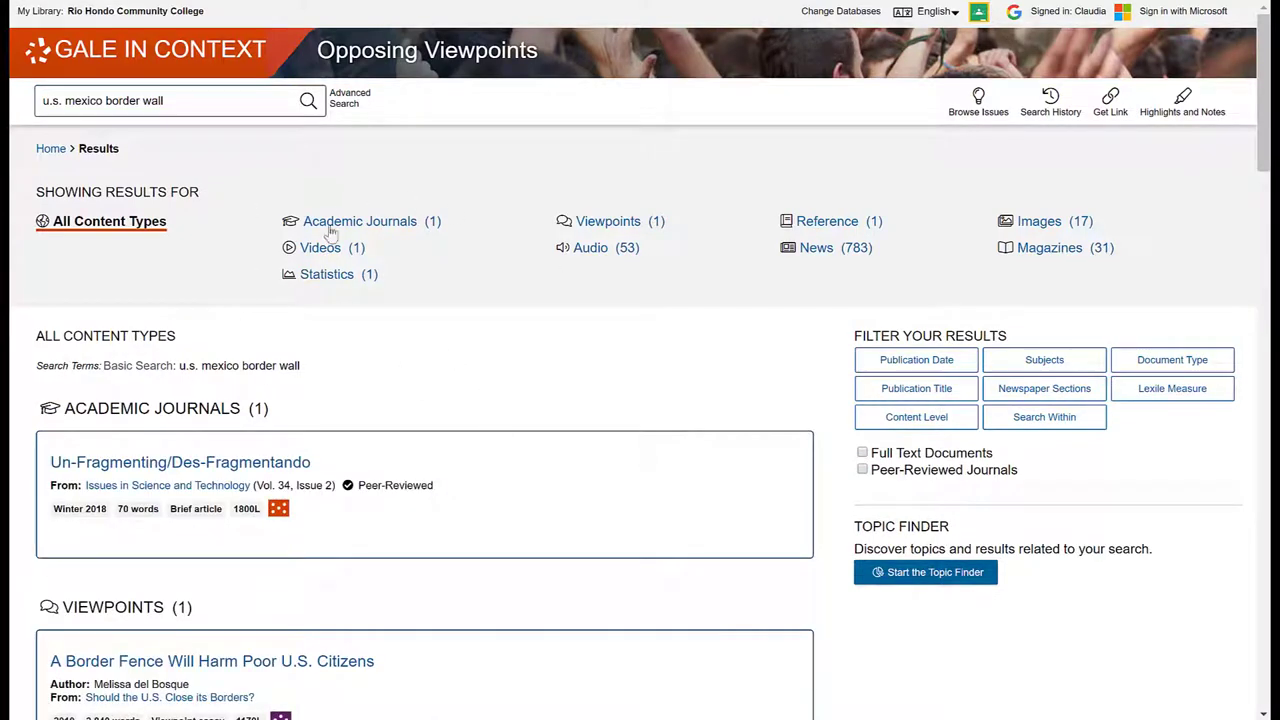
- Swap 'border wall' for 'relations' and search 'u.s. mexico relations', showing 95 News and 18 Magazines
click(166, 99)
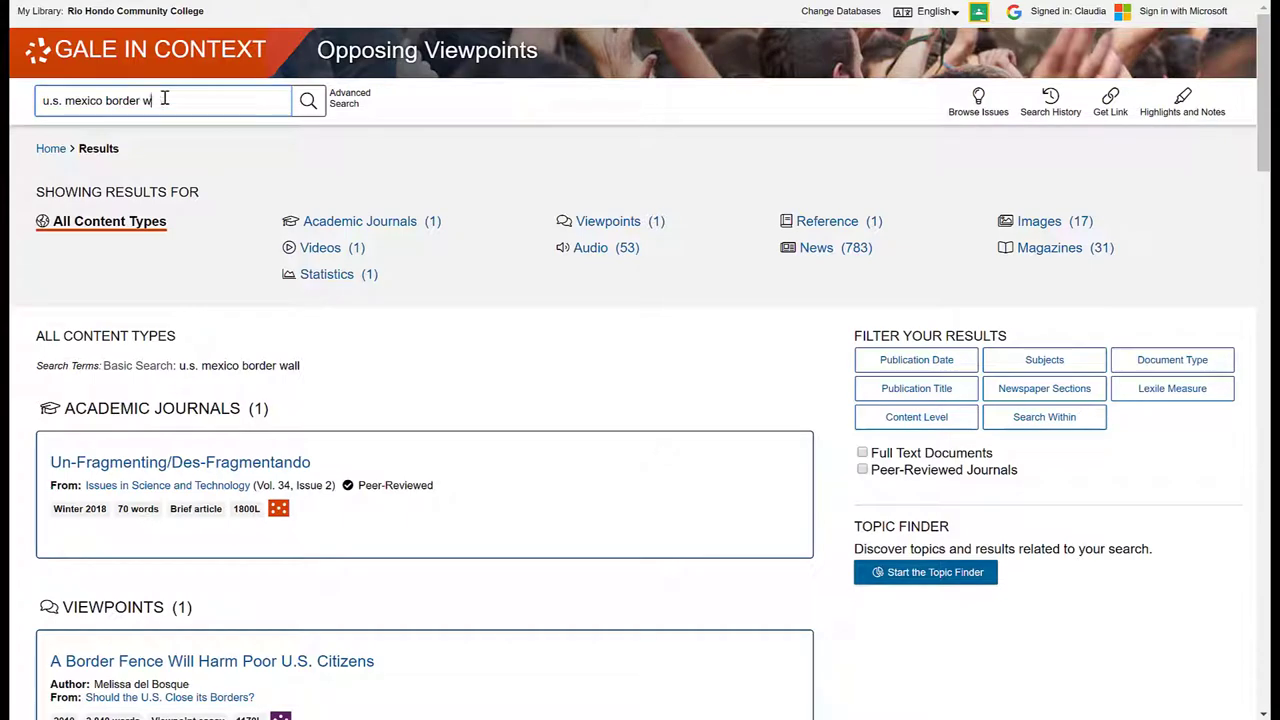
key(BackSpace)
key(BackSpace)
key(BackSpace)
key(BackSpace)
key(BackSpace)
key(BackSpace)
key(BackSpace)
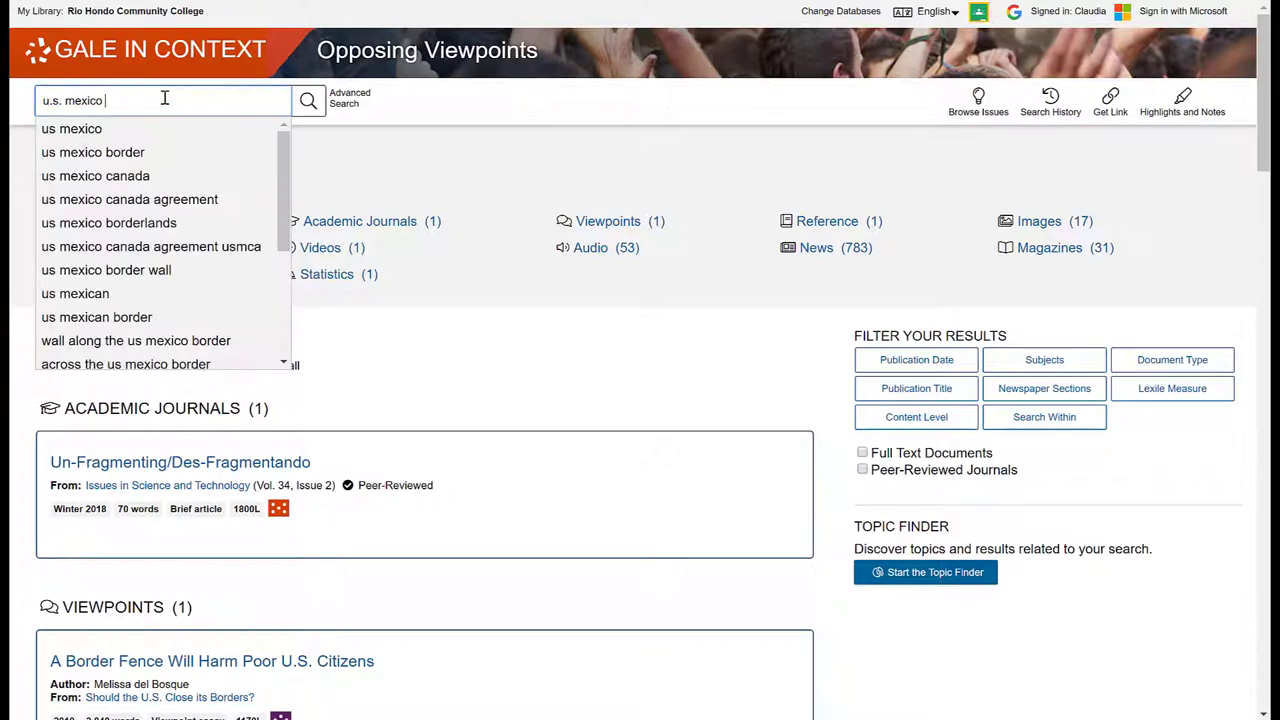
text(relations)
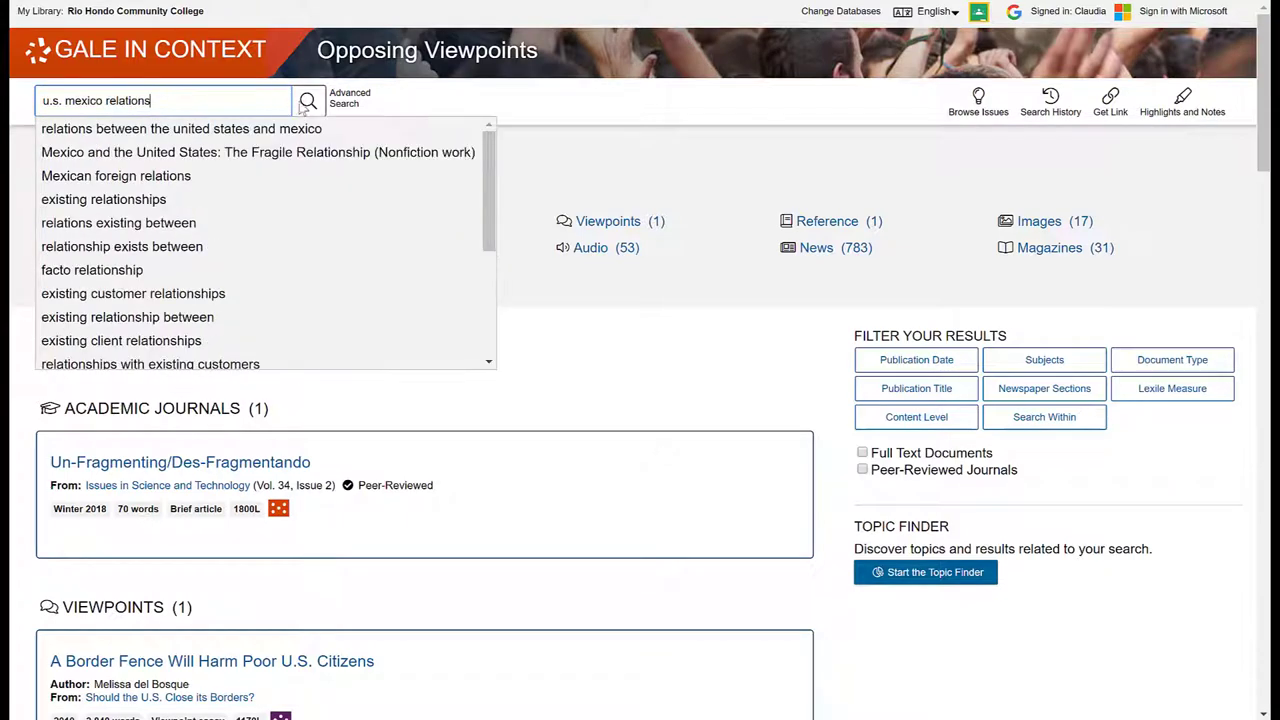
click(308, 101)
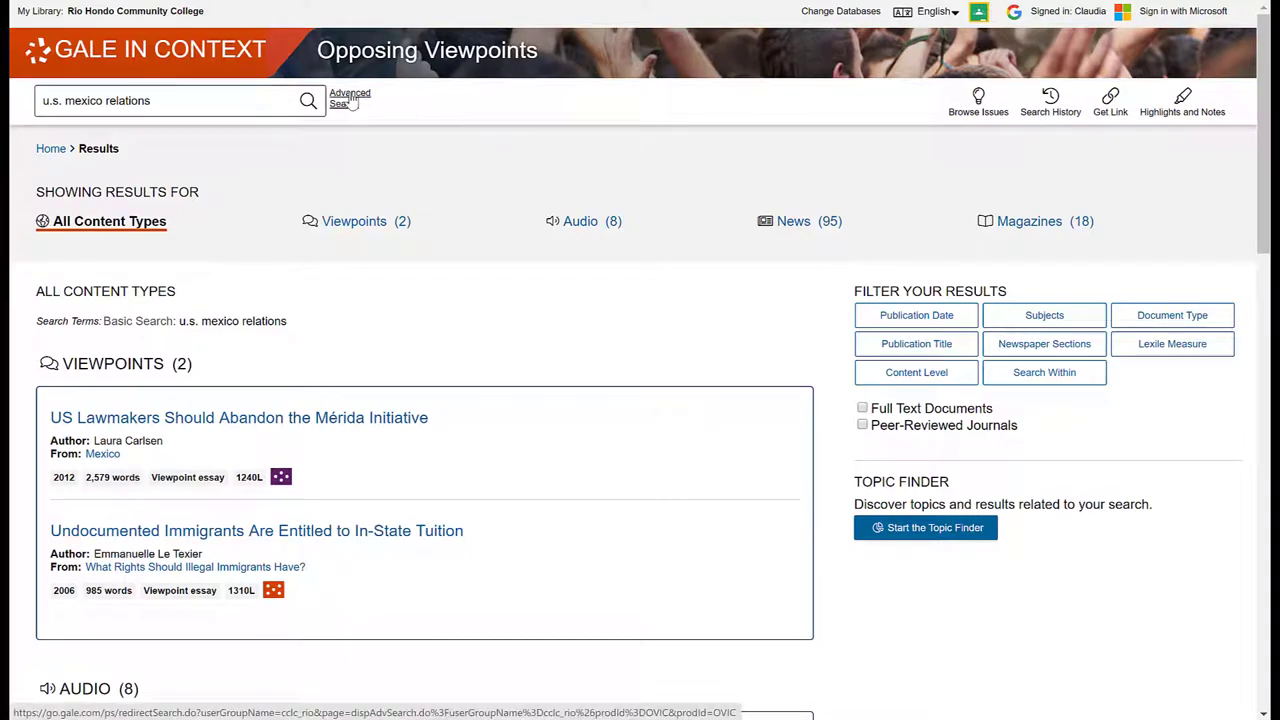
- Open Advanced Search and show the field options in the first row's Keyword dropdown
click(346, 100)
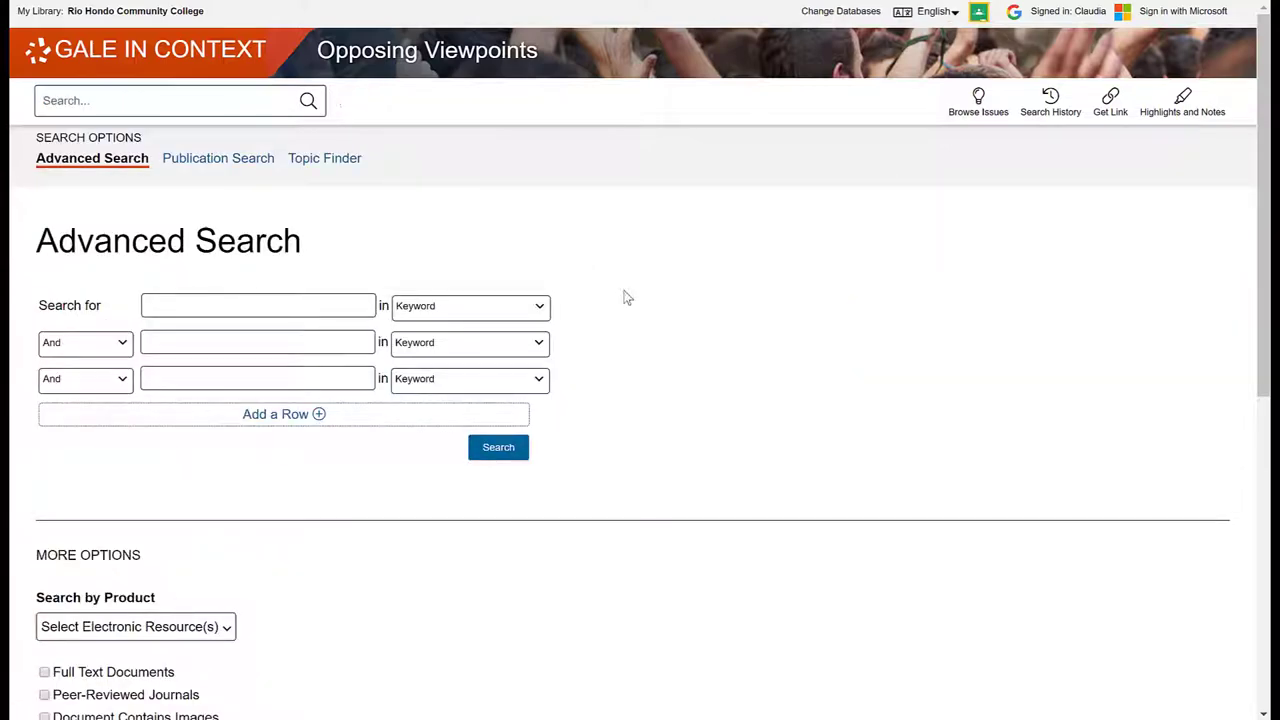
scroll(686, 312, down, 2)
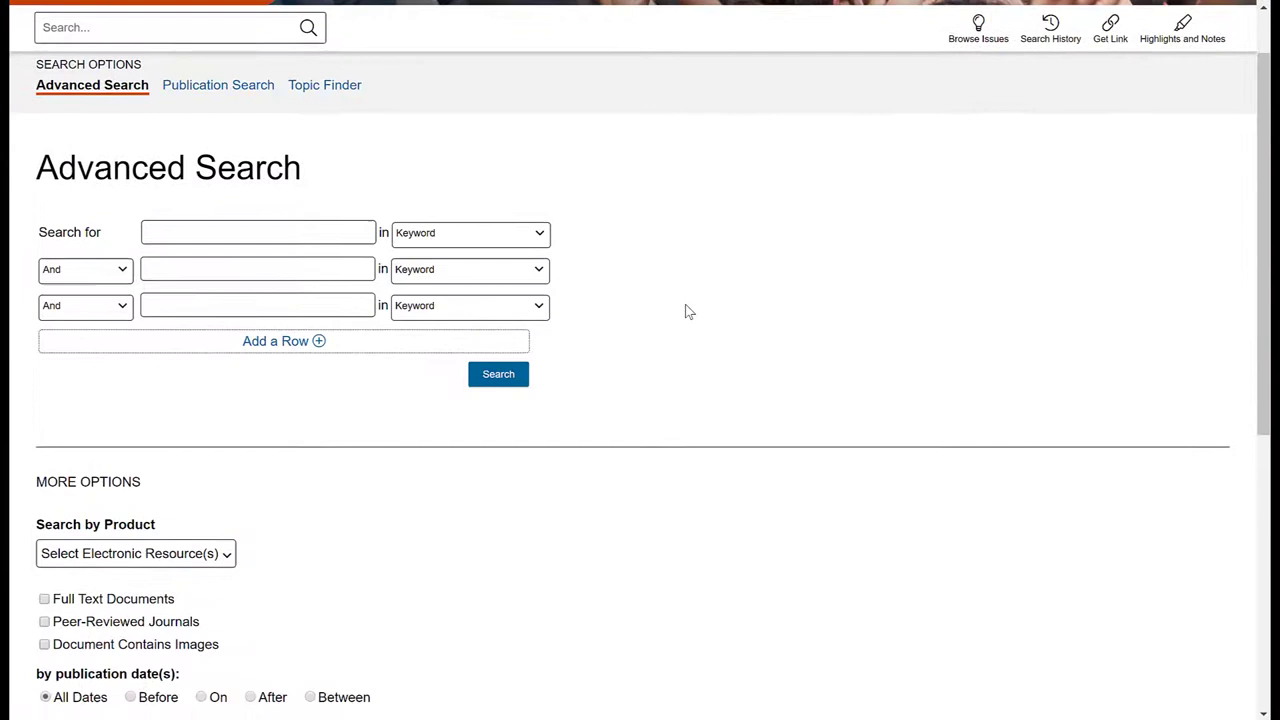
scroll(686, 312, down, 3)
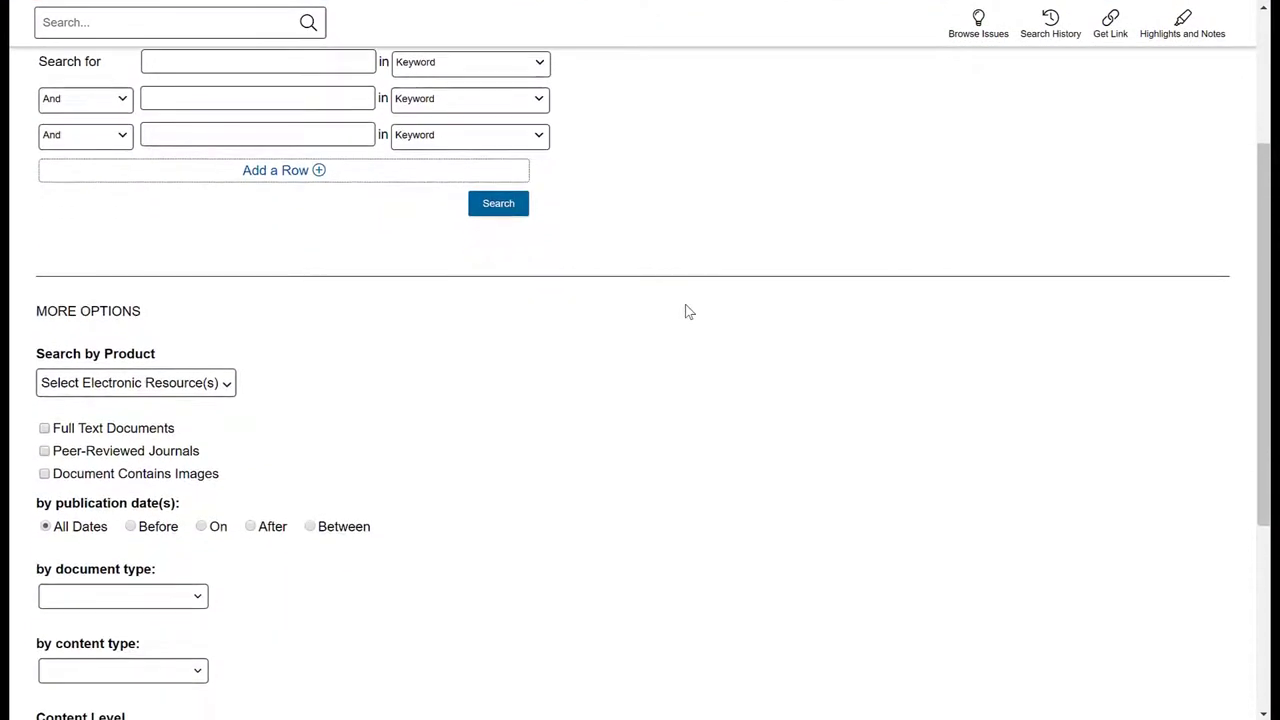
scroll(686, 312, up, 4)
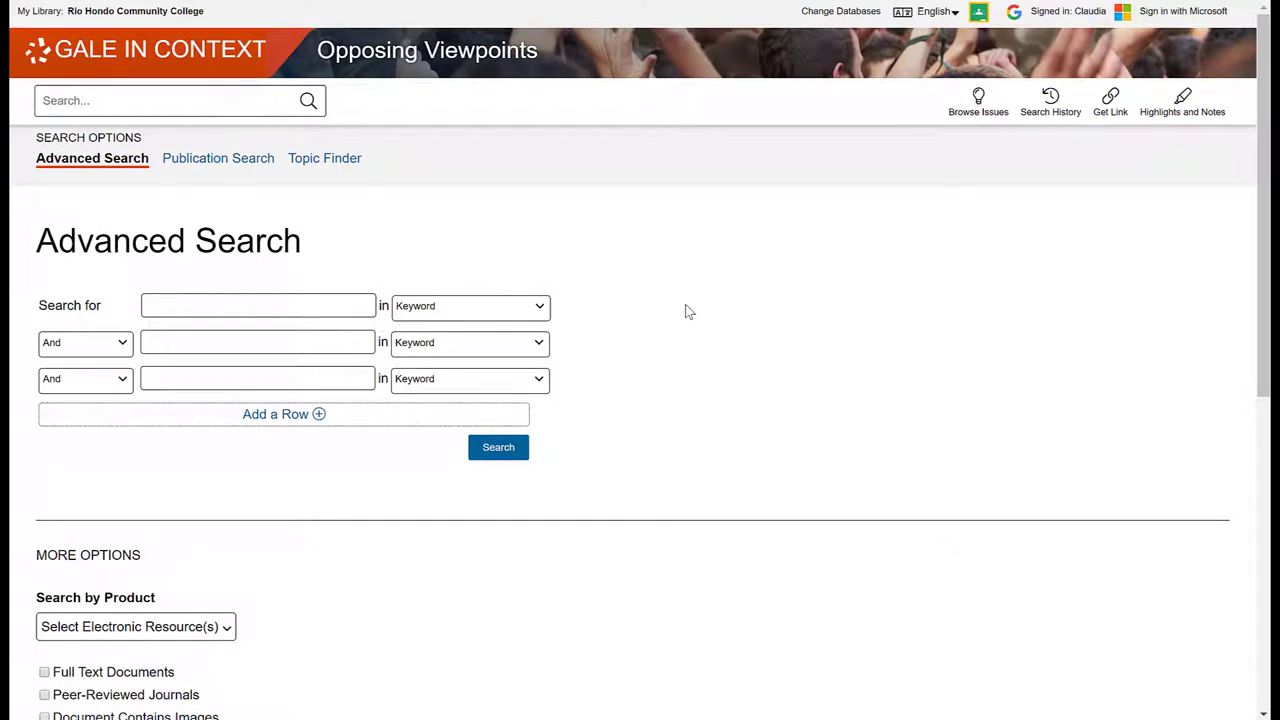
click(283, 307)
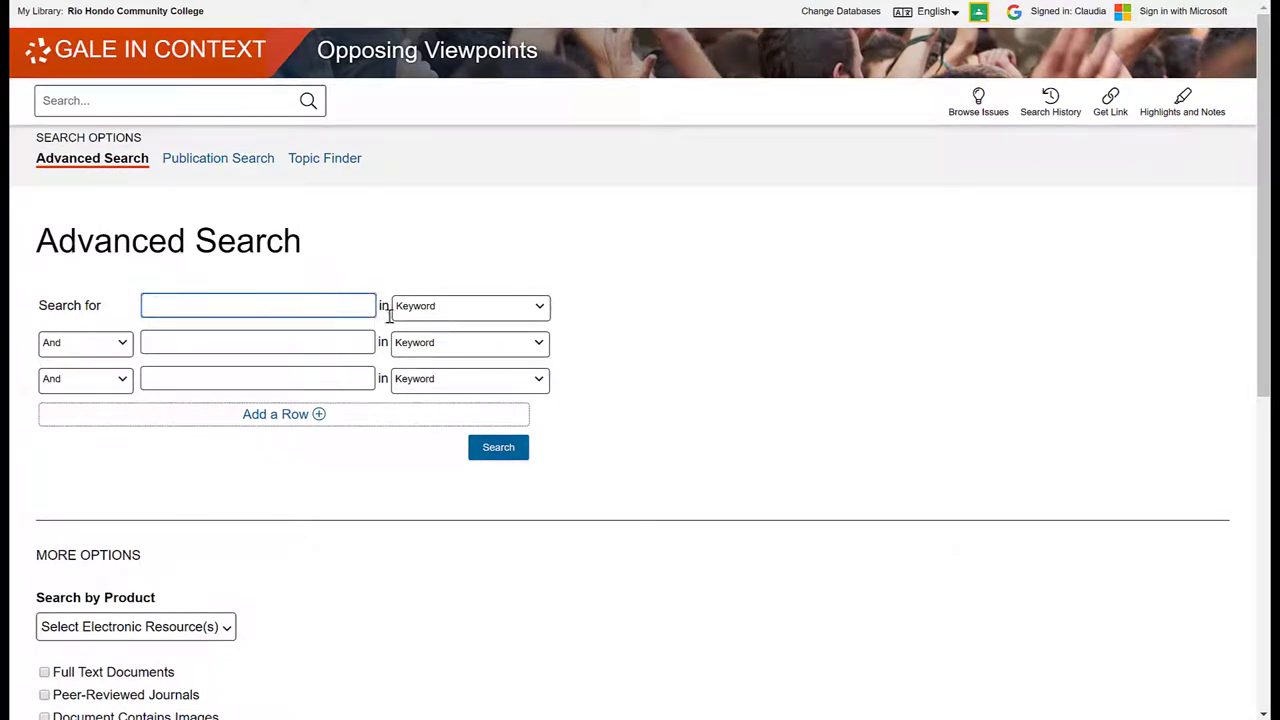
click(540, 309)
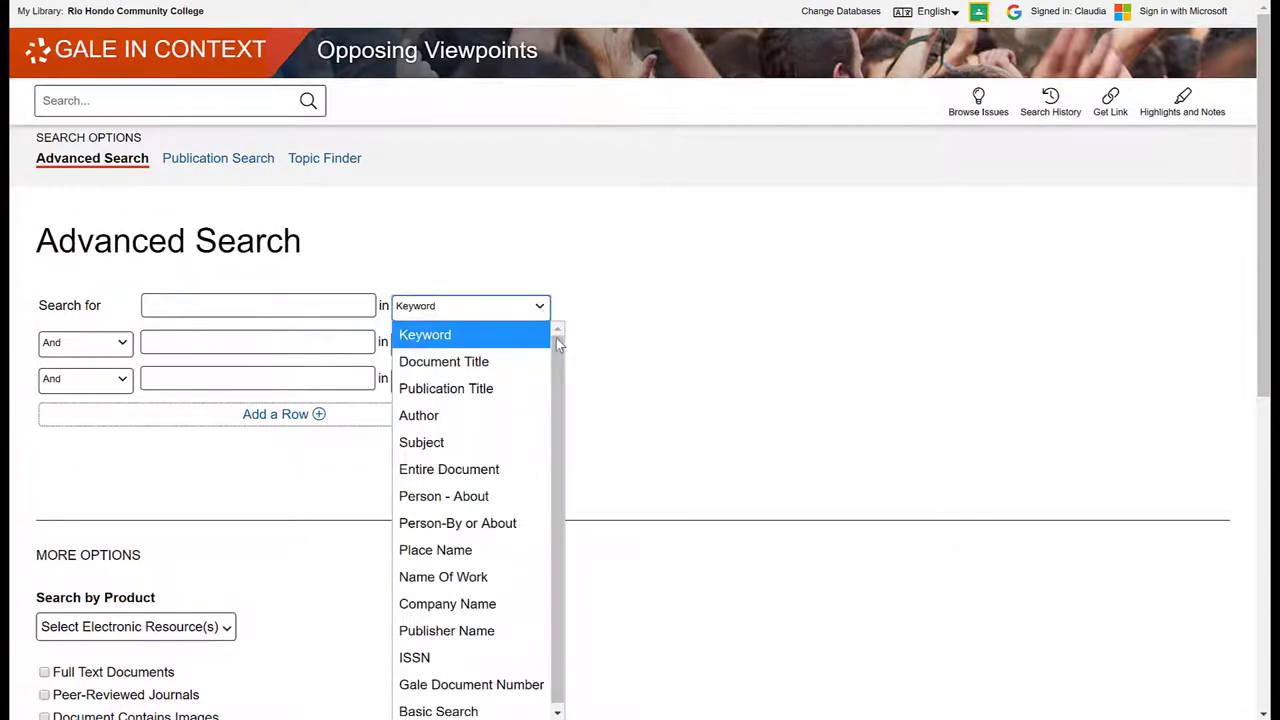
drag(556, 347, 554, 370)
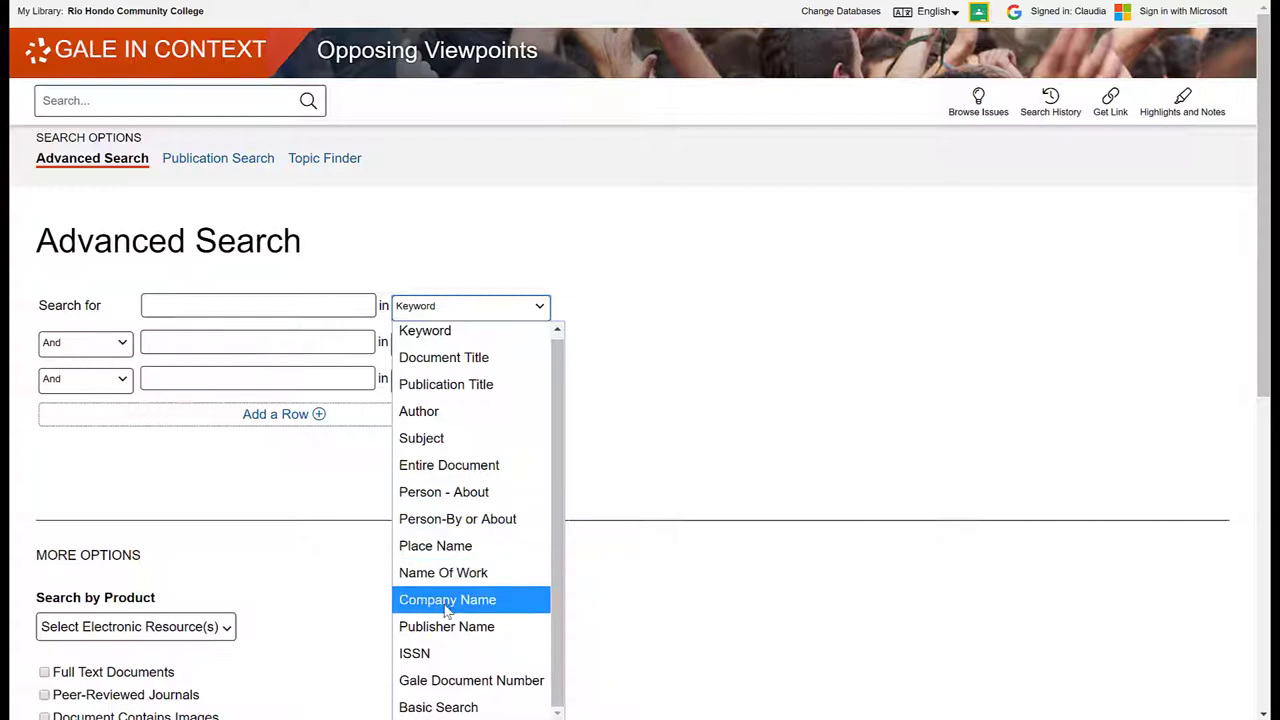
- Keep Keyword as the field and review the searchable products without changing them
click(379, 257)
scroll(576, 270, down, 4)
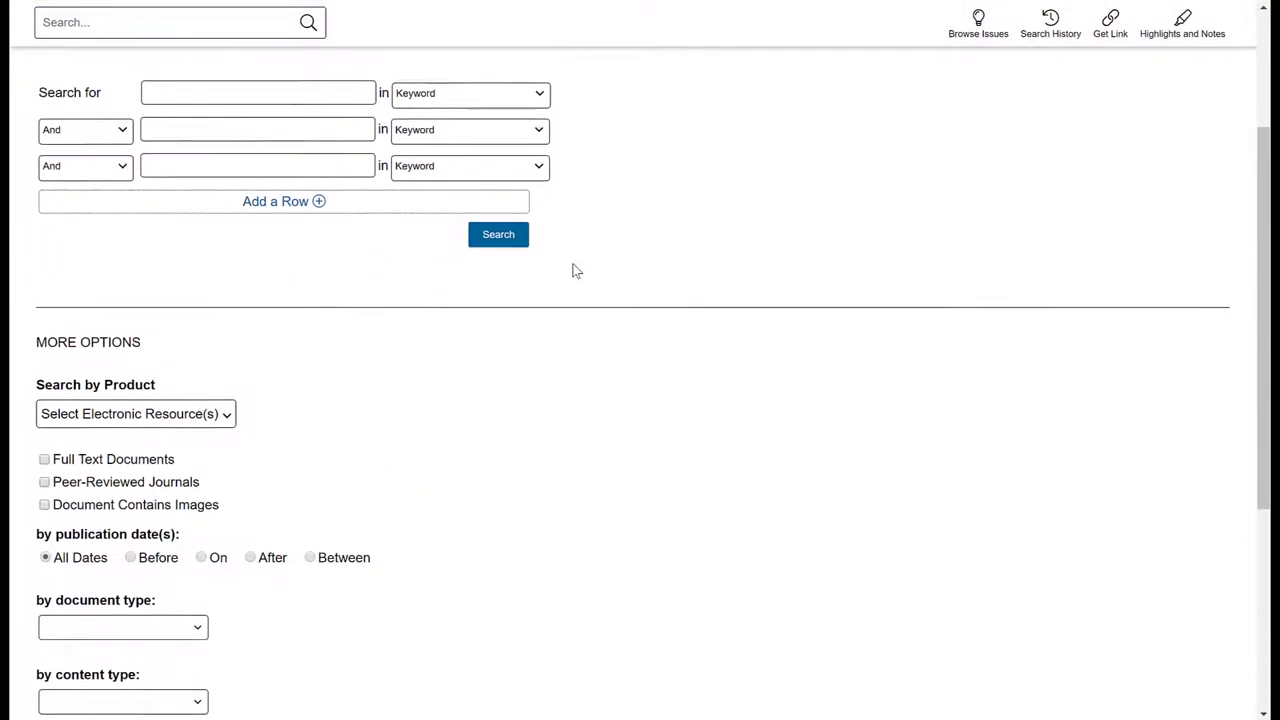
scroll(574, 270, down, 1)
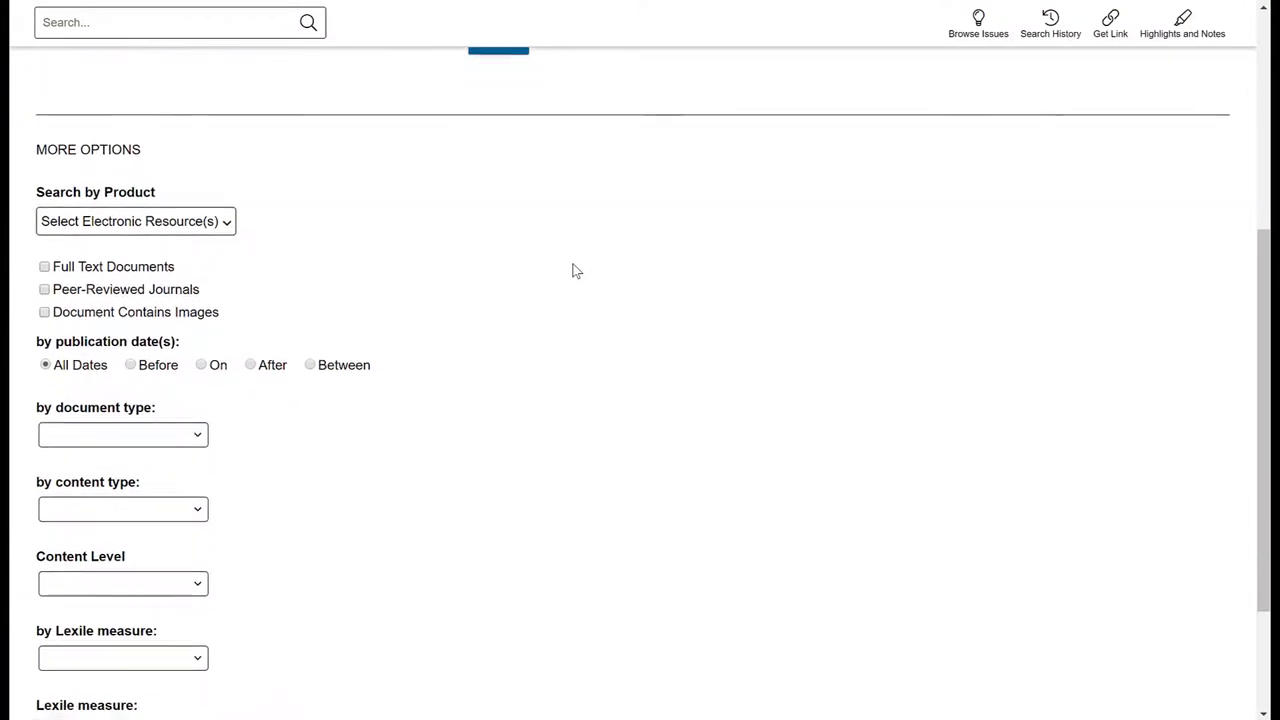
click(221, 205)
click(221, 208)
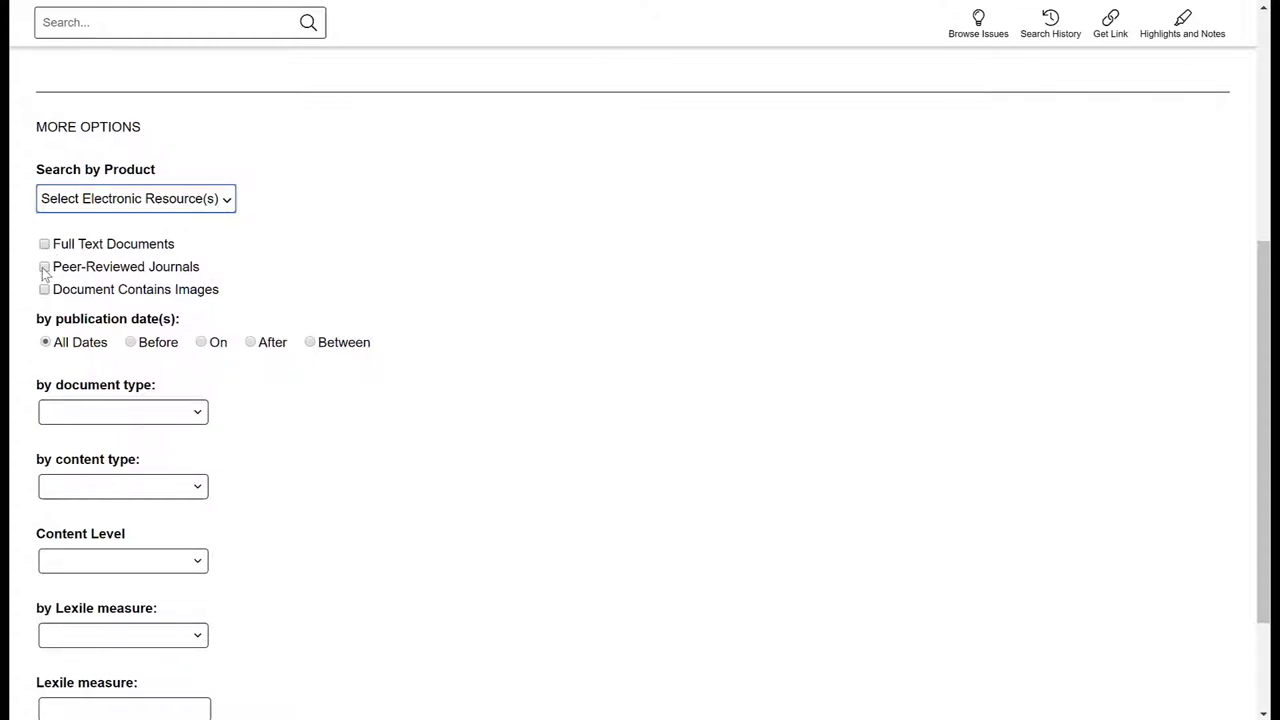
- Review the document type options, leaving them unset, and return to the top of the form
scroll(289, 294, down, 2)
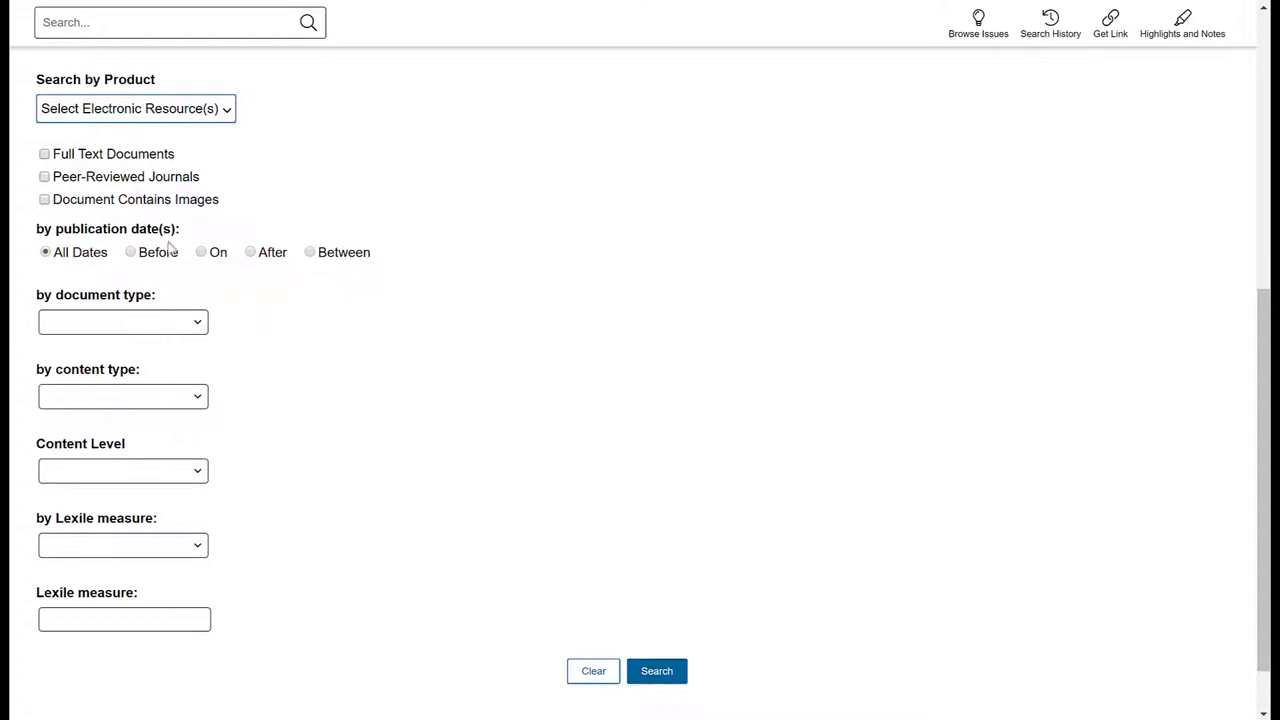
click(196, 330)
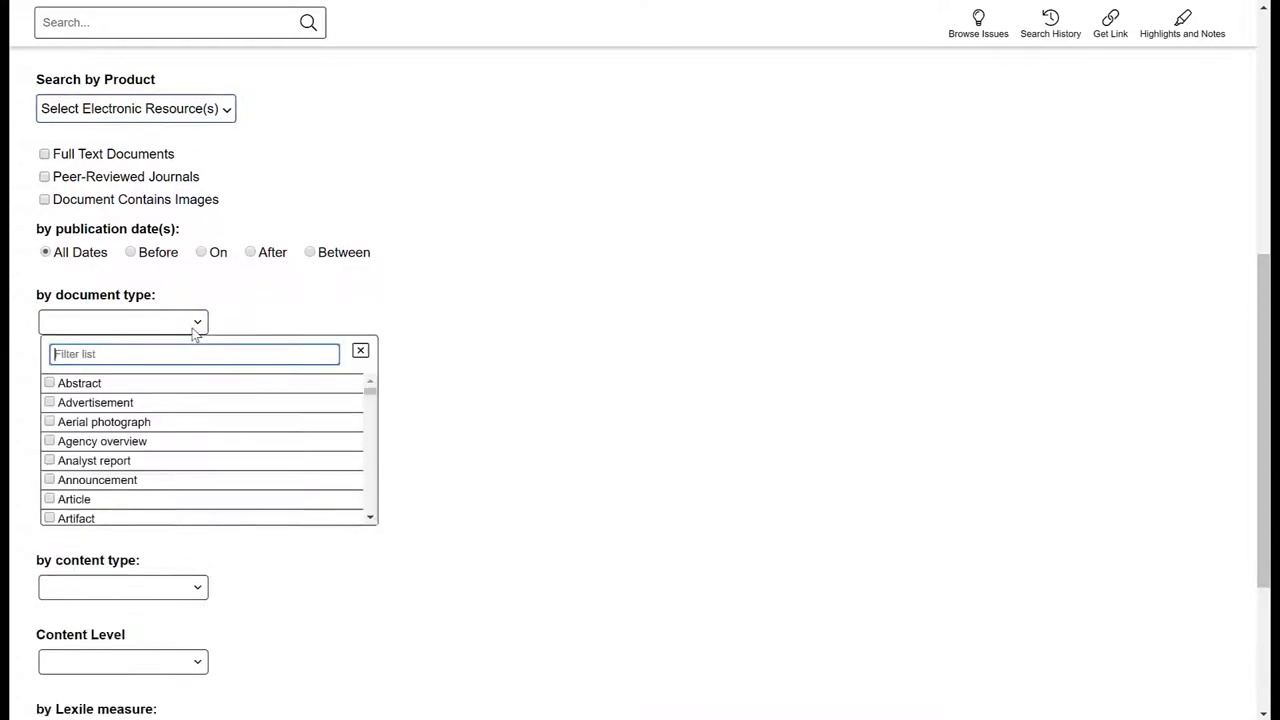
click(197, 323)
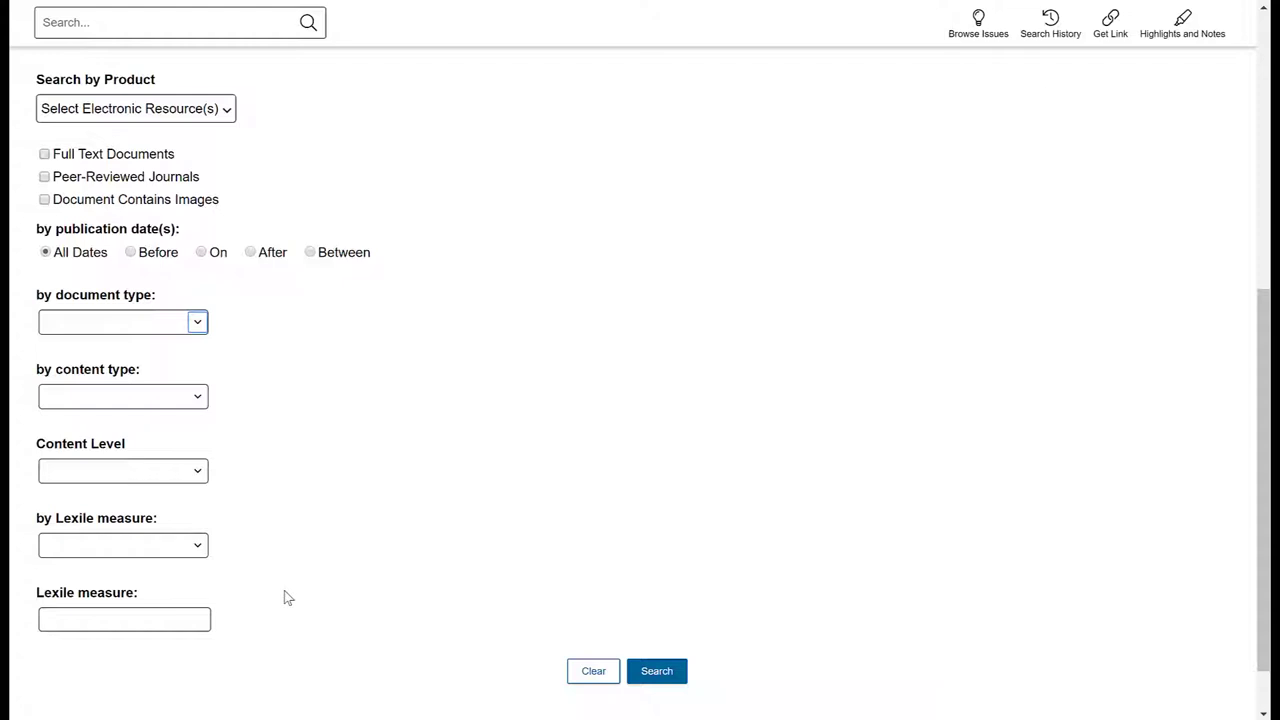
scroll(503, 566, up, 5)
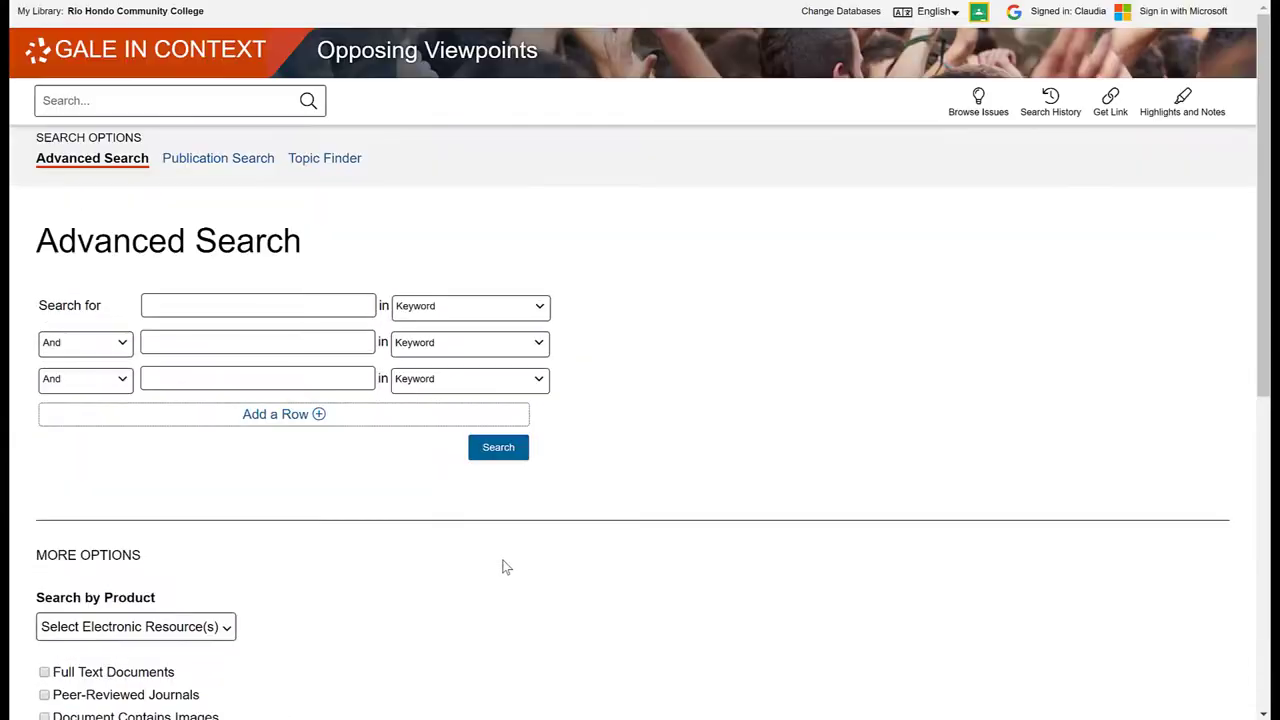
scroll(503, 566, down, 5)
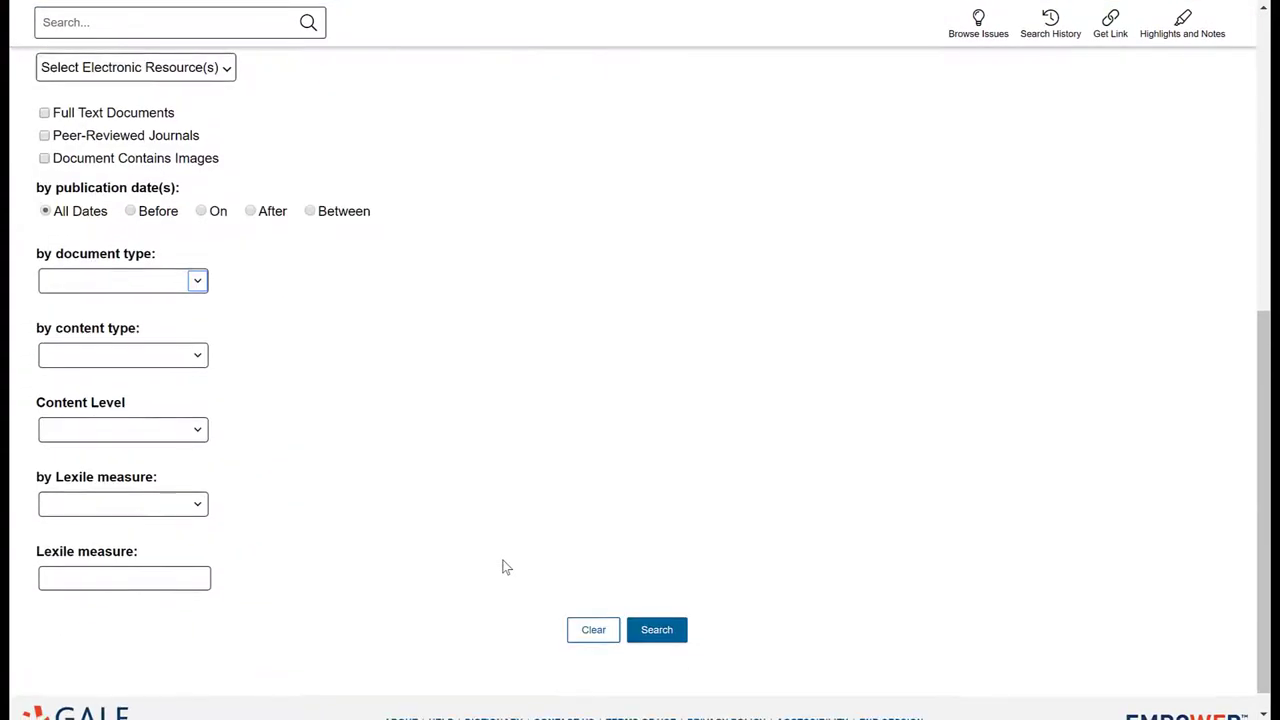
scroll(503, 566, up, 4)
scroll(503, 566, up, 2)
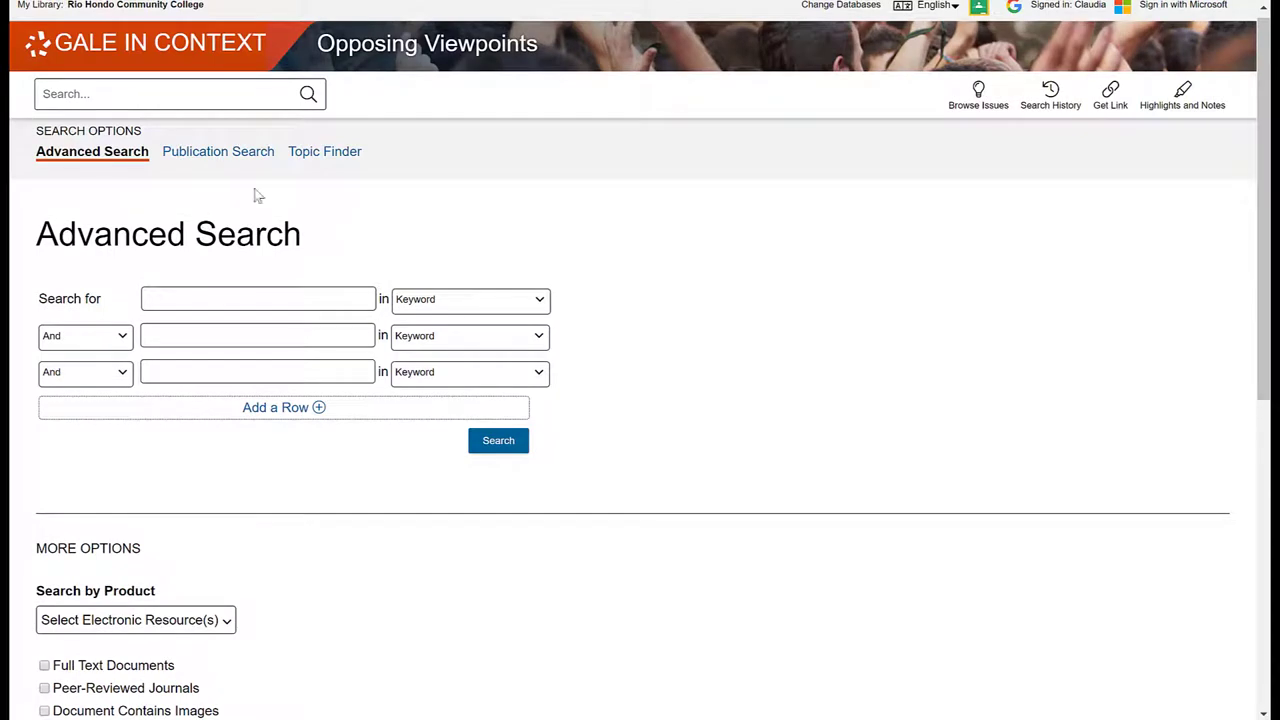
- List and browse all 1746 publications, then return to the empty Publication Search form
click(252, 162)
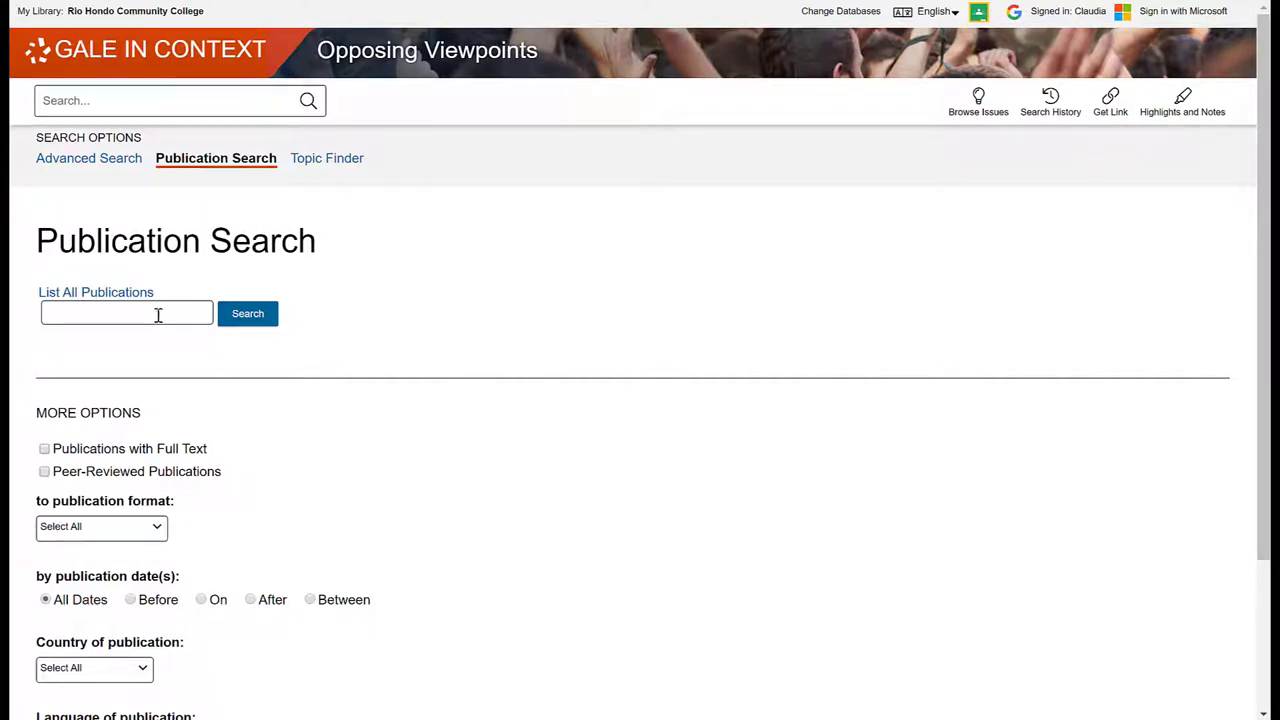
click(115, 297)
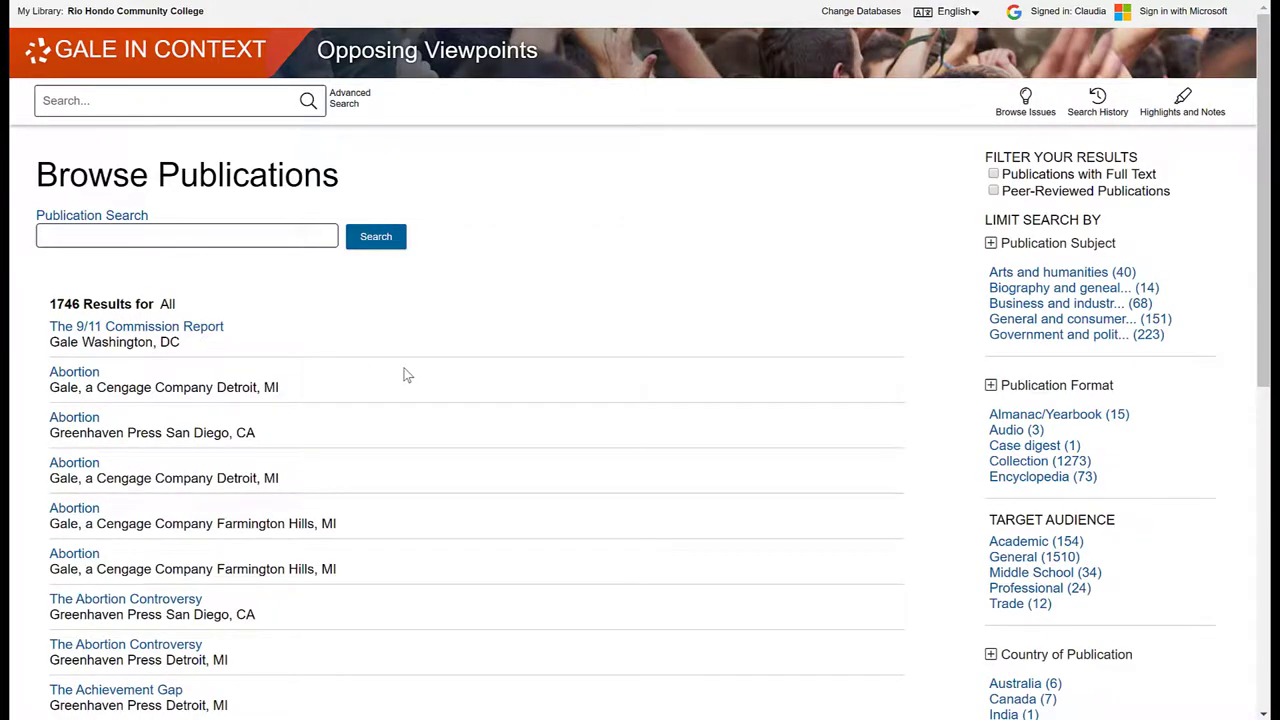
scroll(406, 374, down, 3)
scroll(406, 374, down, 3)
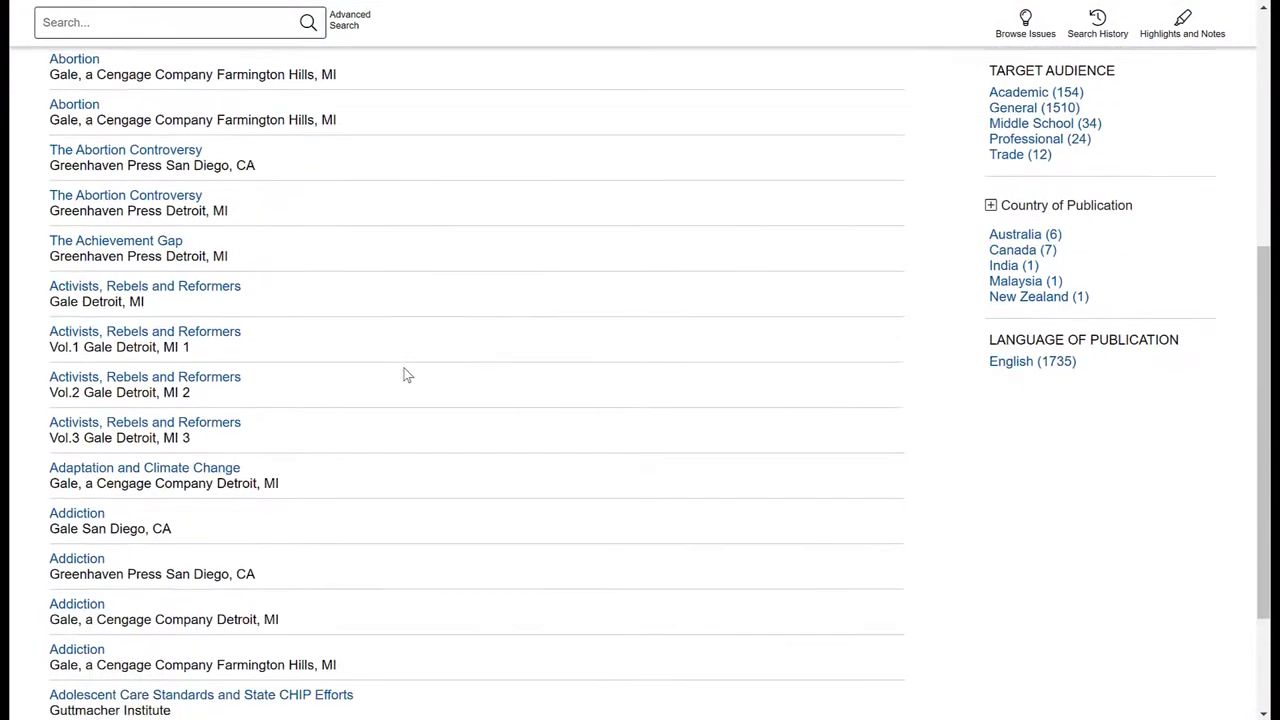
scroll(406, 374, up, 6)
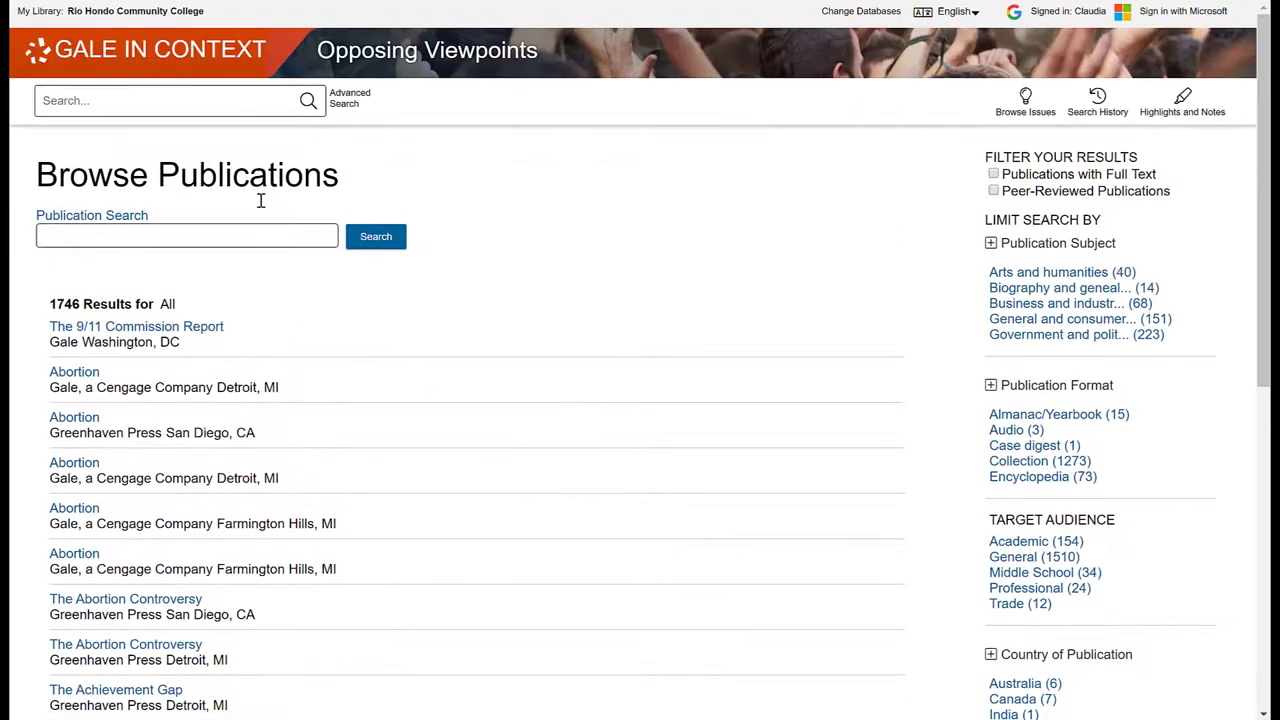
click(83, 55)
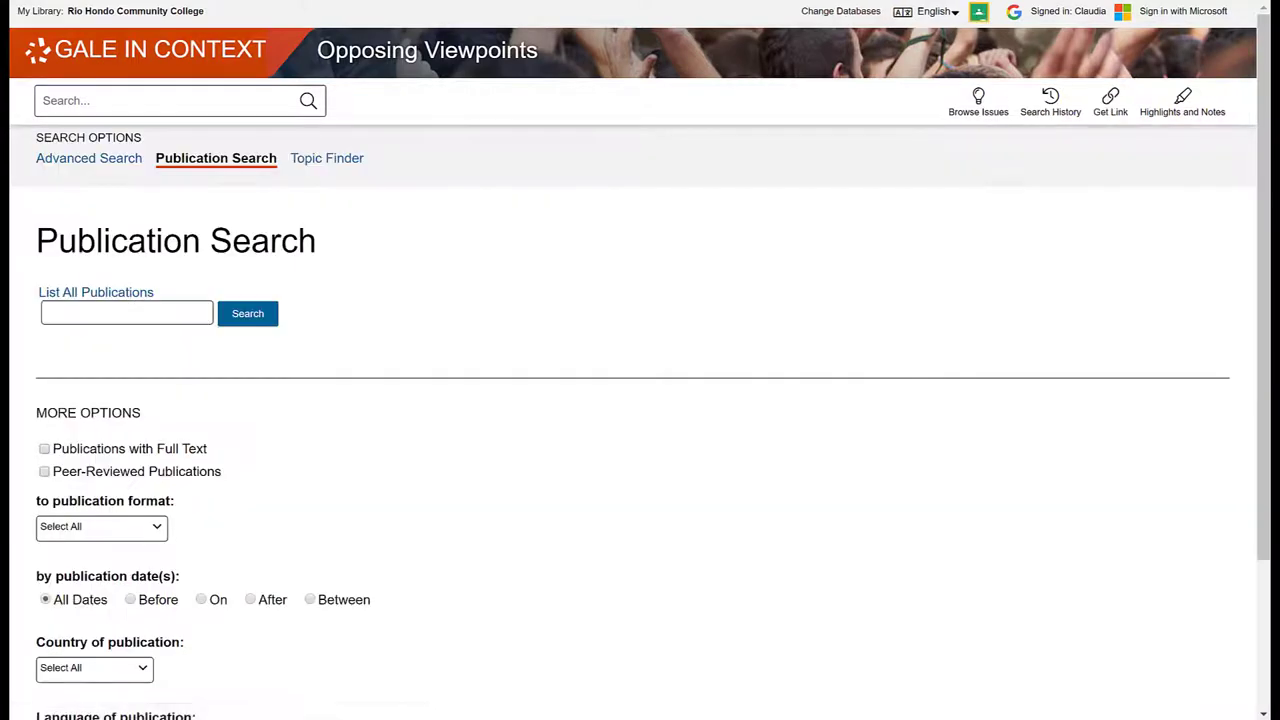
- Run a Topic Finder search for 'border wall' and pick the Mexico tile for 26 results
click(333, 163)
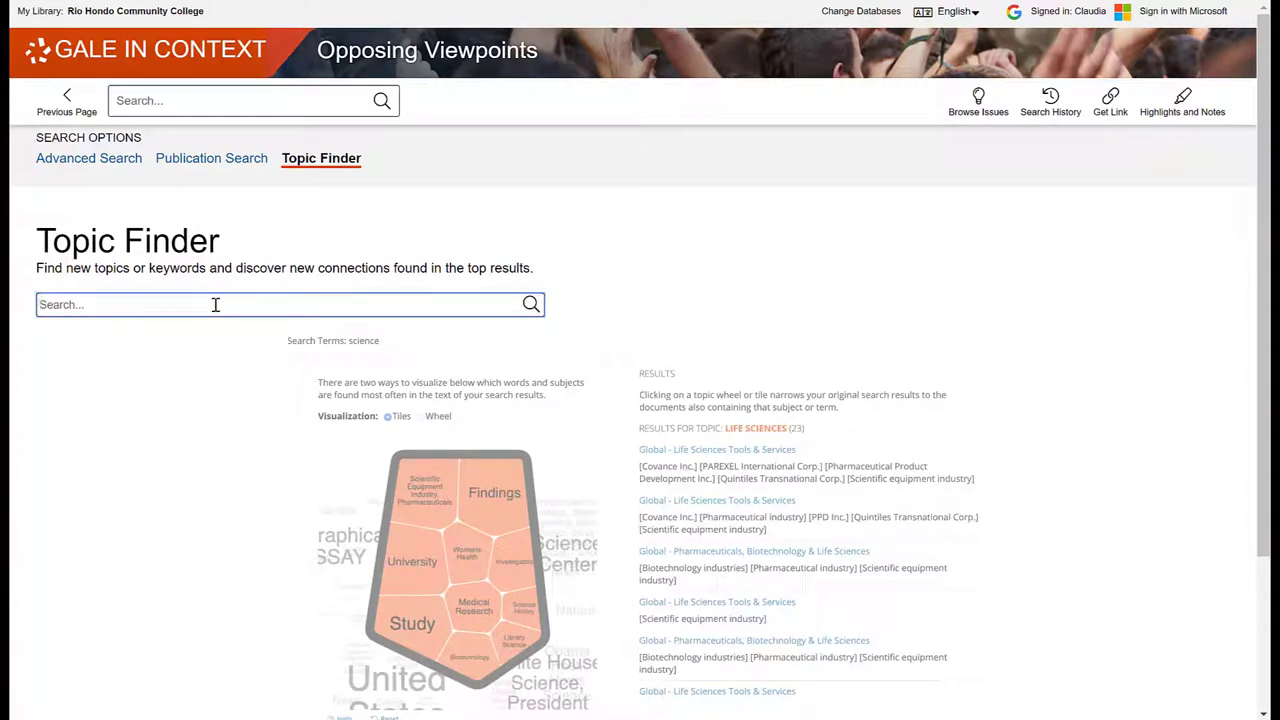
text(border wall)
click(530, 305)
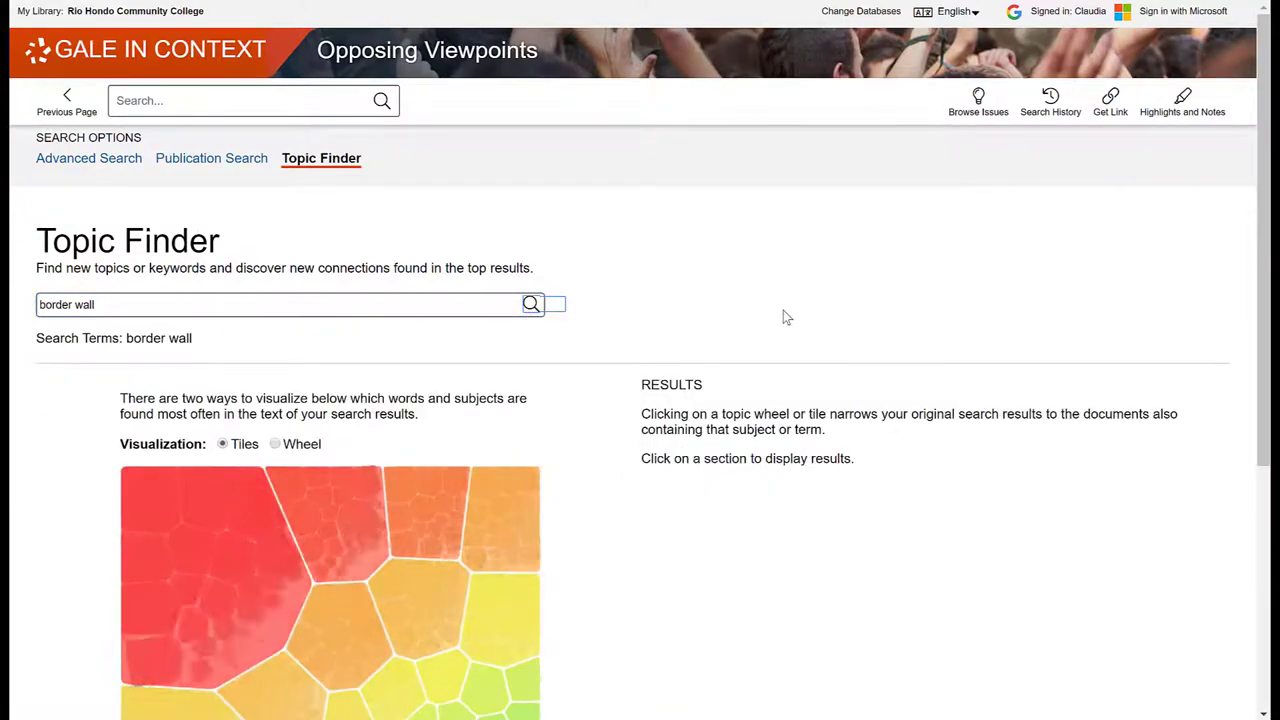
scroll(784, 312, down, 2)
scroll(784, 312, down, 1)
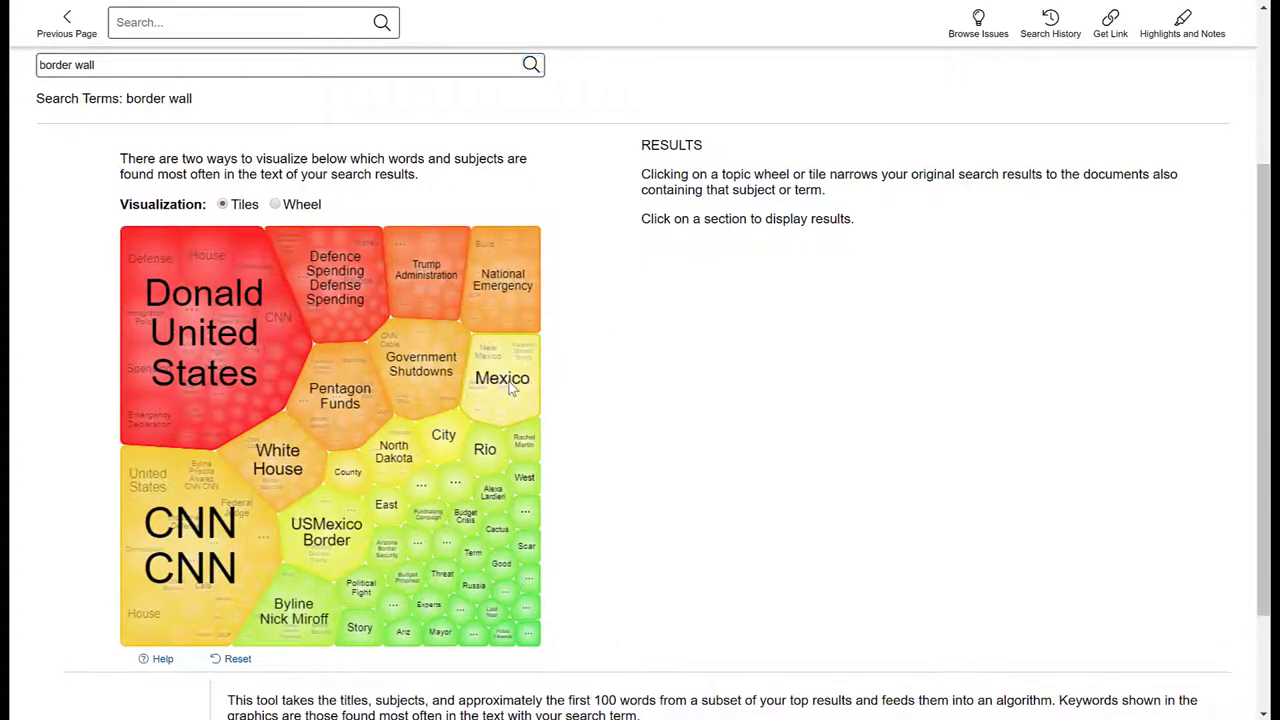
click(509, 388)
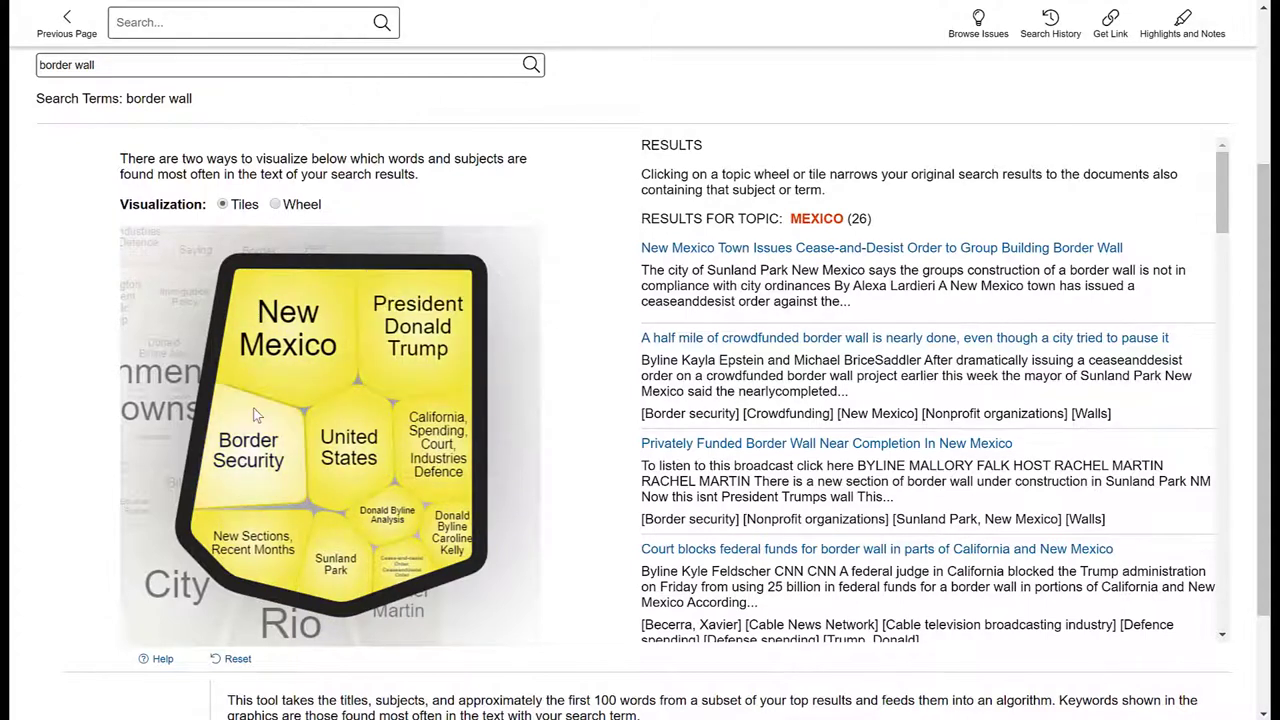
- Reset the tiles, then drill into Donald United States > Mexican-American Border Region for 18 results
click(355, 375)
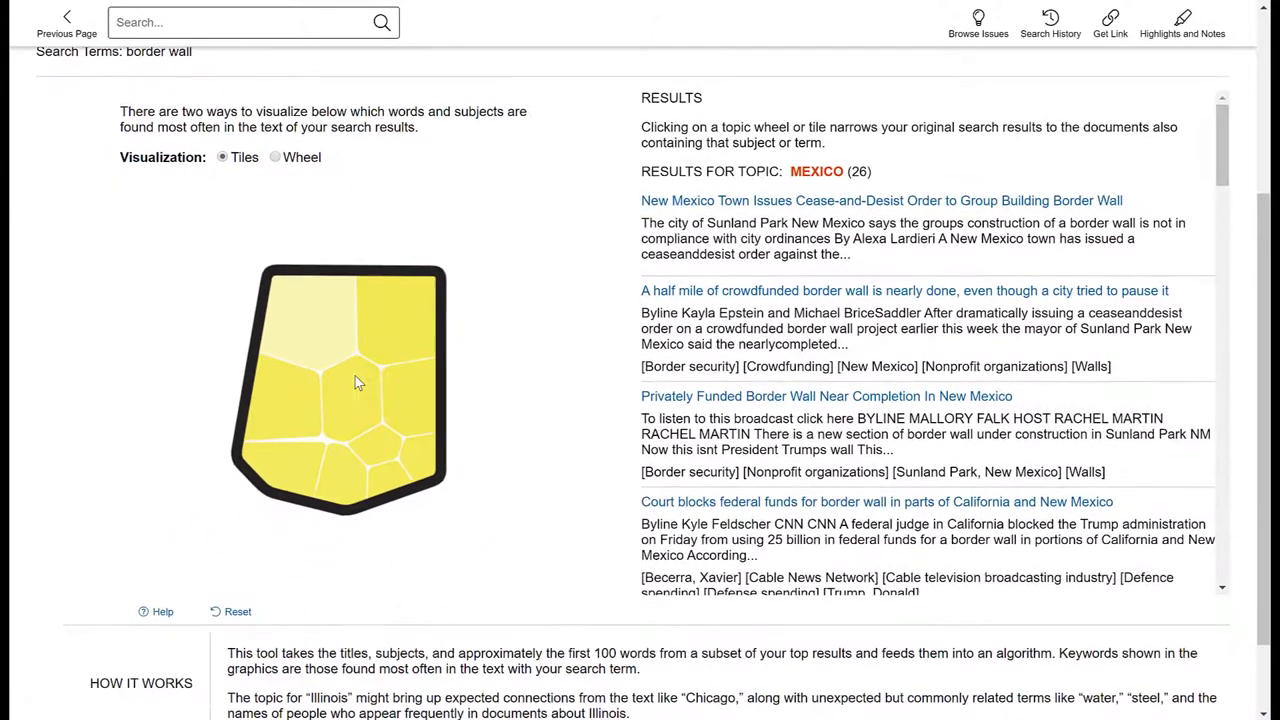
click(229, 612)
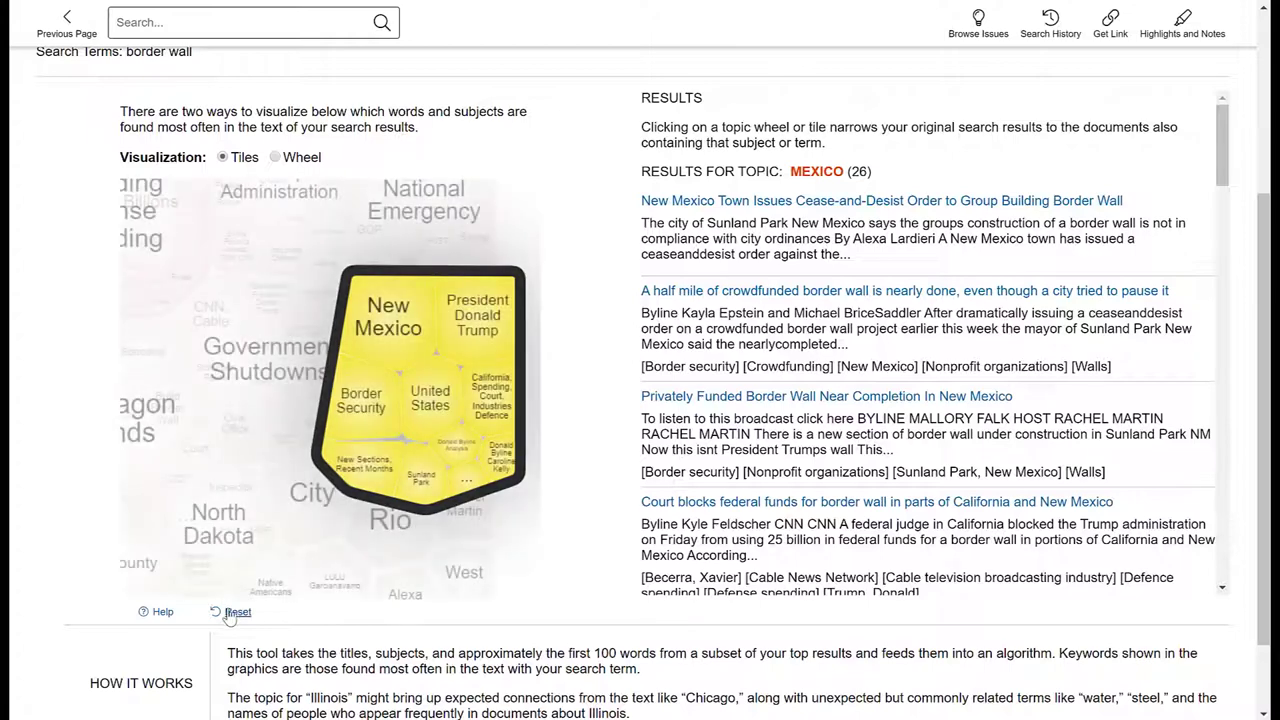
click(229, 613)
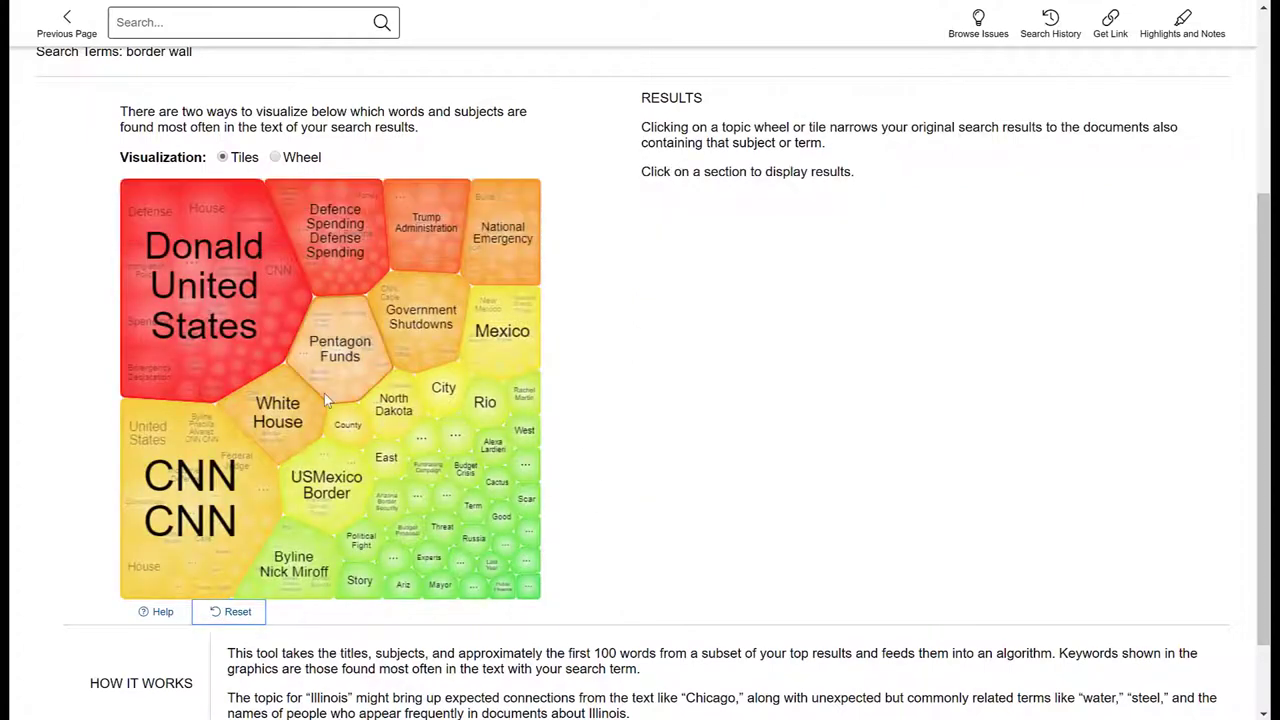
click(214, 313)
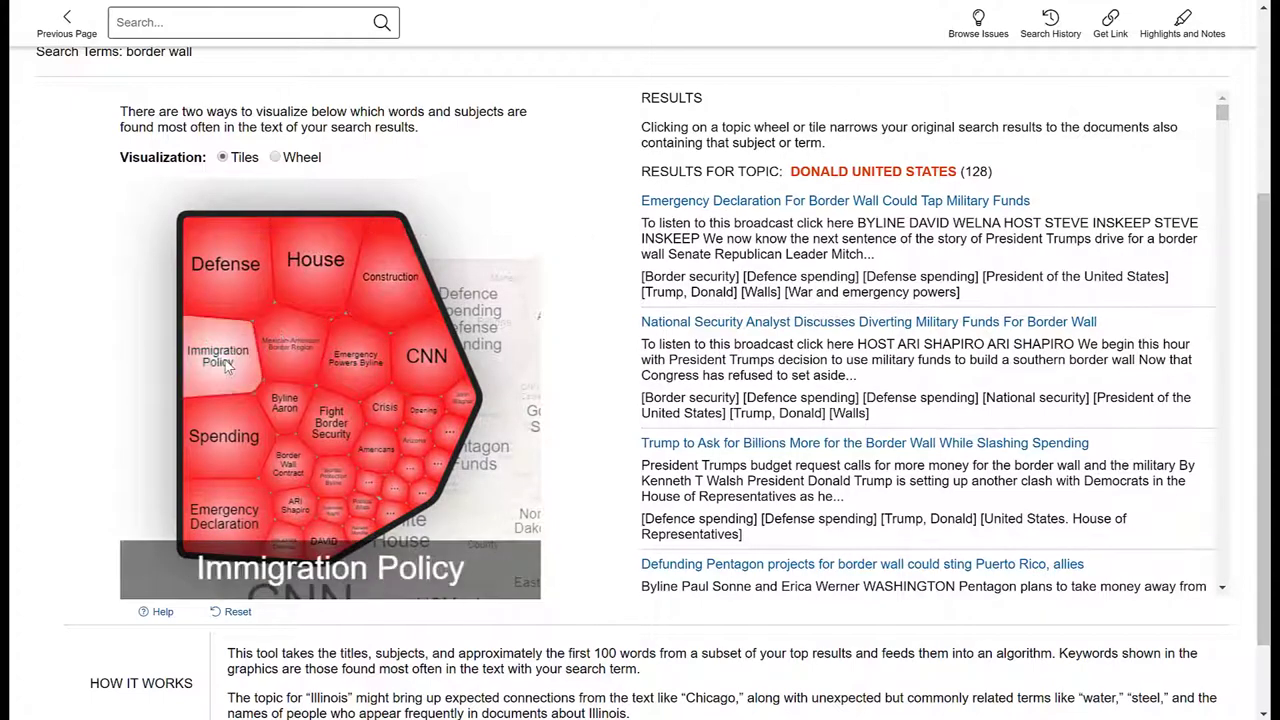
click(294, 360)
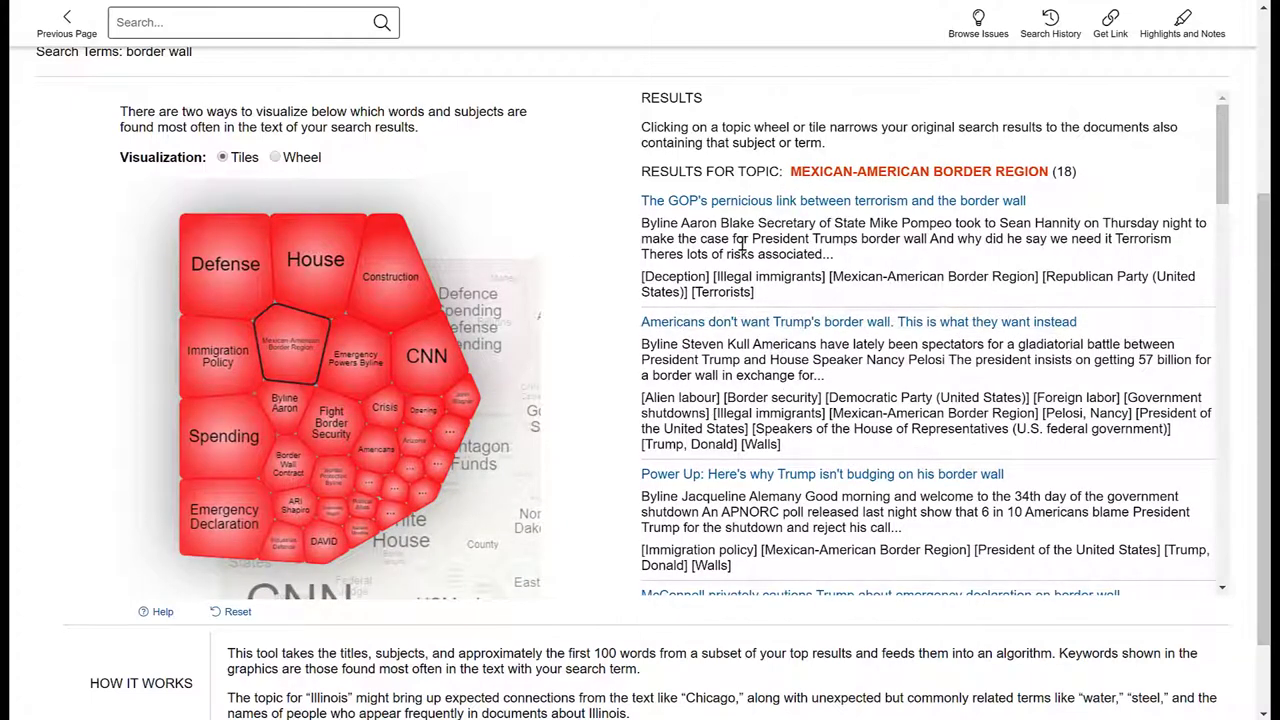
scroll(608, 438, up, 3)
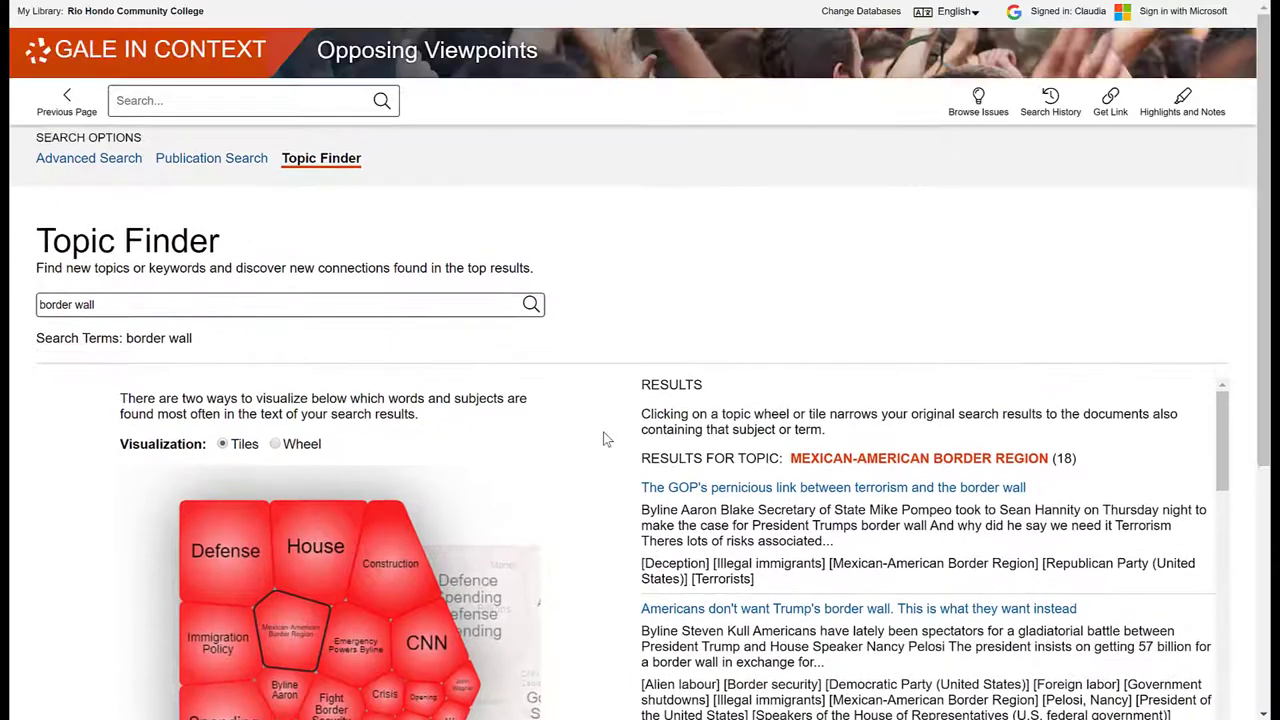
- Go back to the Opposing Viewpoints home page via the header link
click(430, 60)
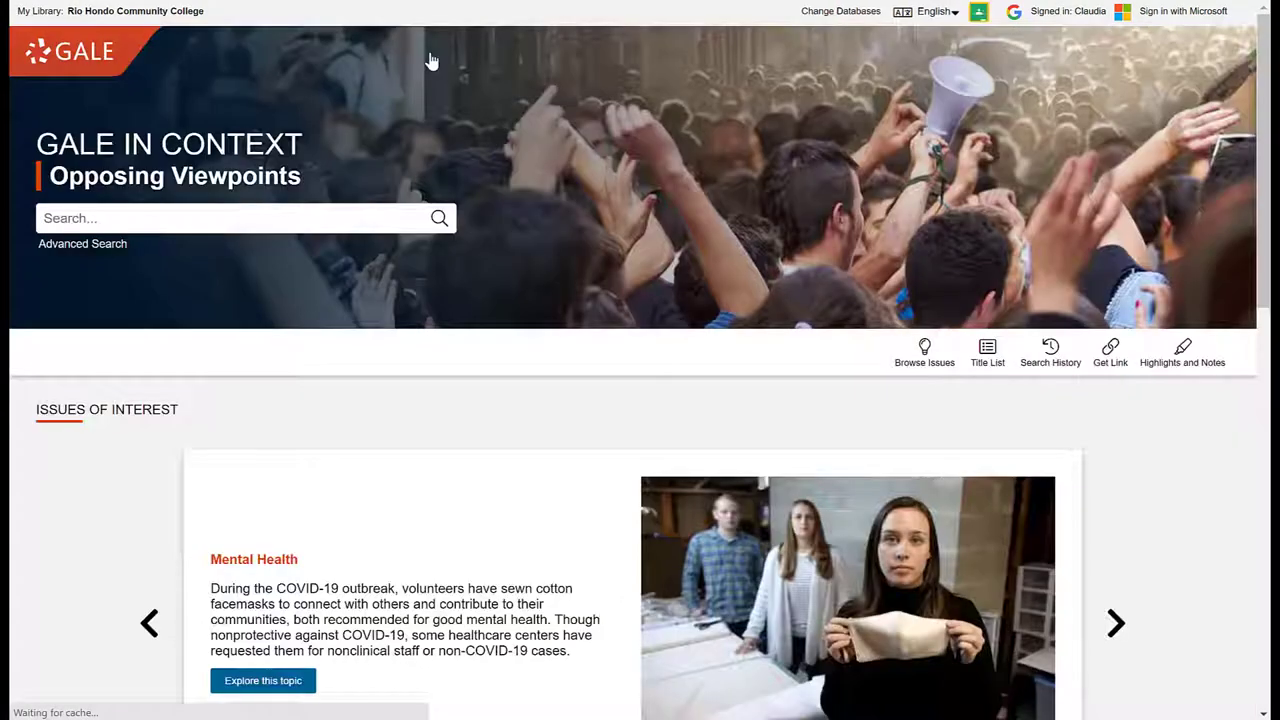